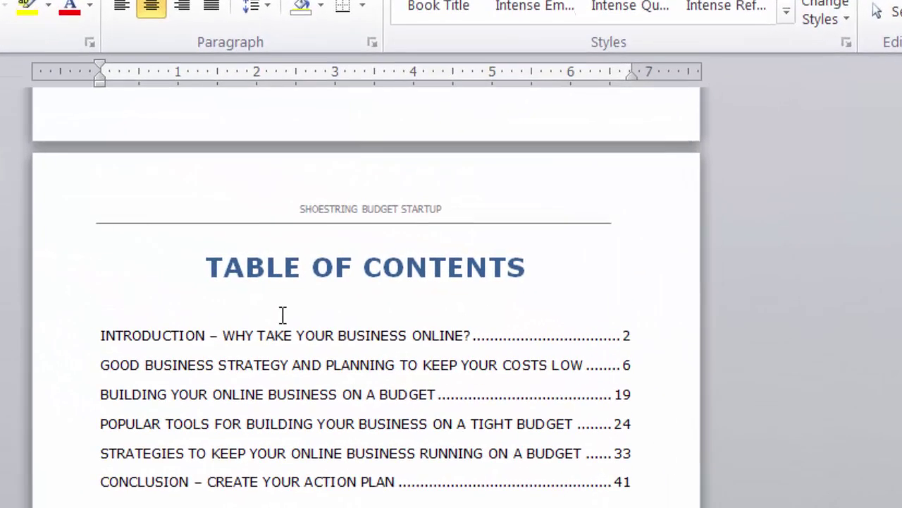
Follow the Introduction entry in the table of contents and examine which style its chapter heading uses.
left_click(413, 334)
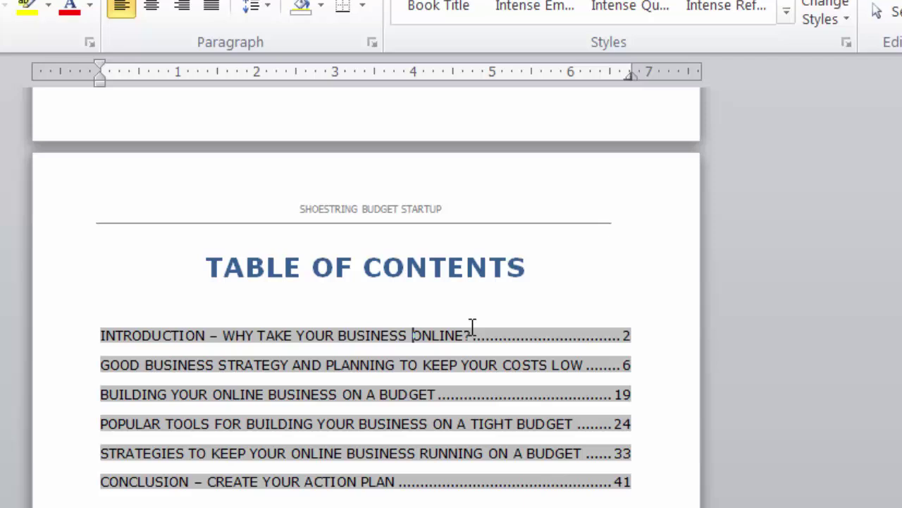
left_click(627, 340, "ctrl")
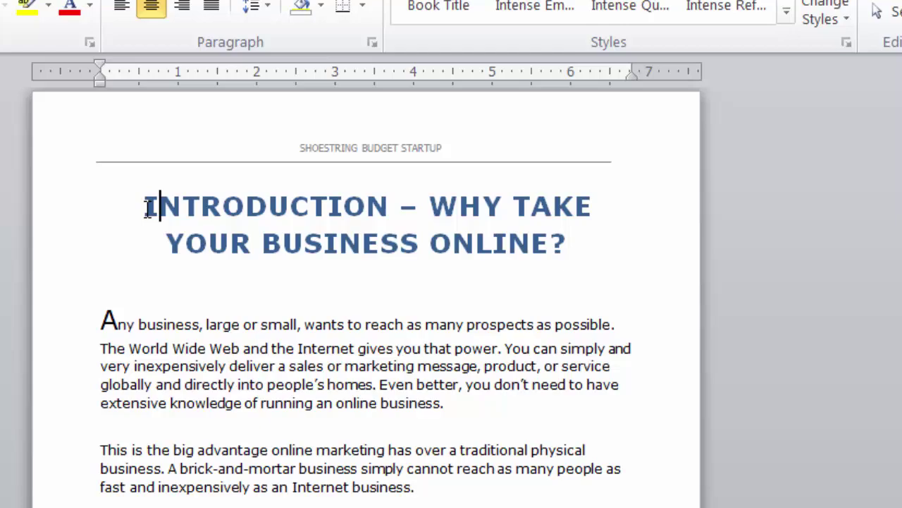
left_click_drag(145, 207, 562, 218)
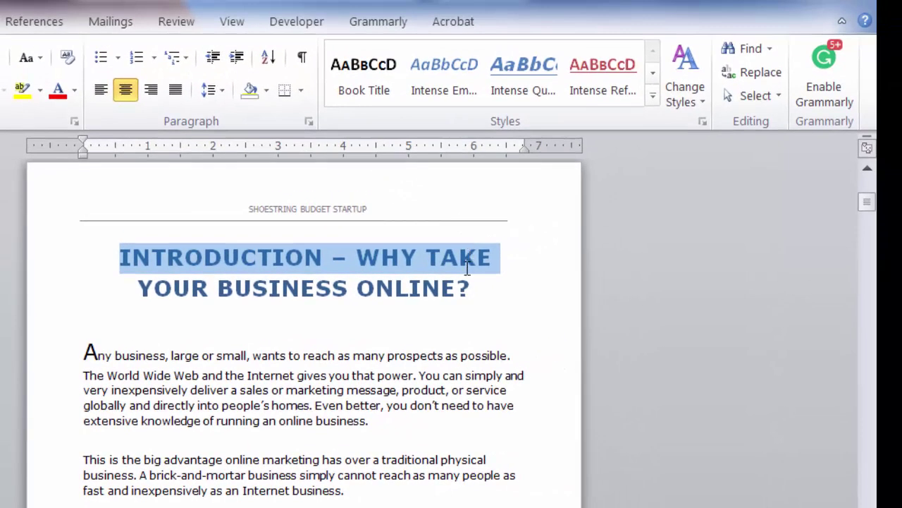
left_click_drag(467, 267, 465, 282)
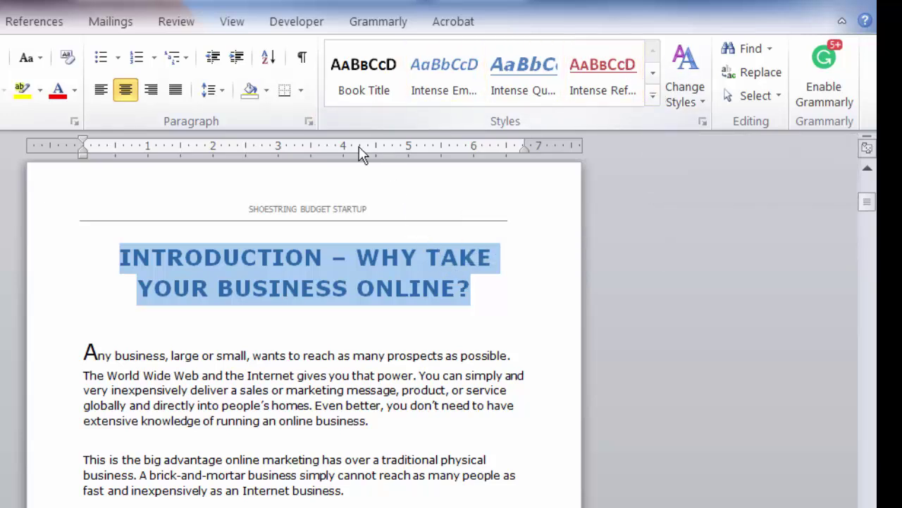
left_click(653, 103)
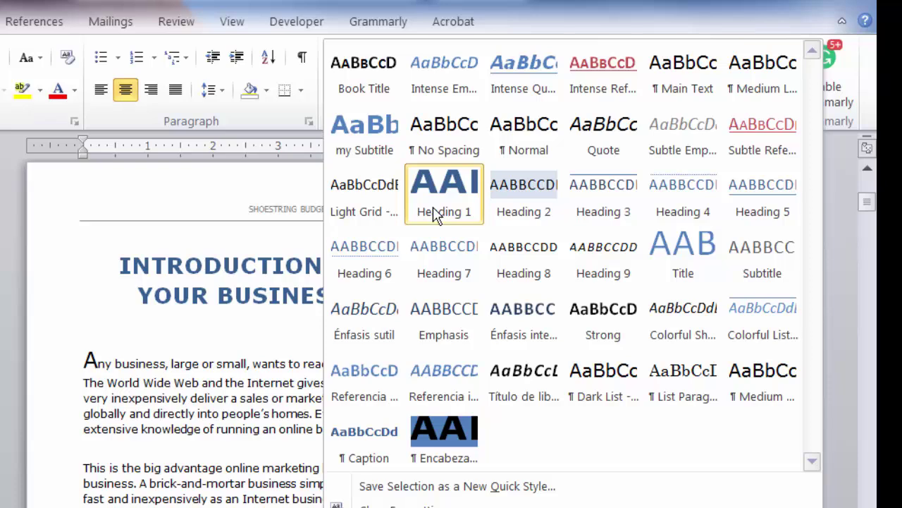
left_click(151, 368)
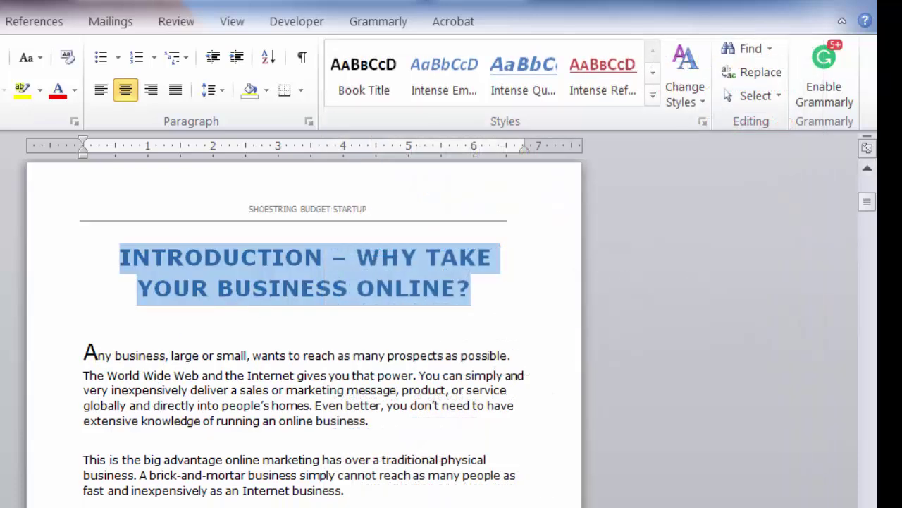
Delete the closing page of the Introduction chapter, including its final paragraph and Learning Activity box.
left_click_drag(870, 206, 870, 201)
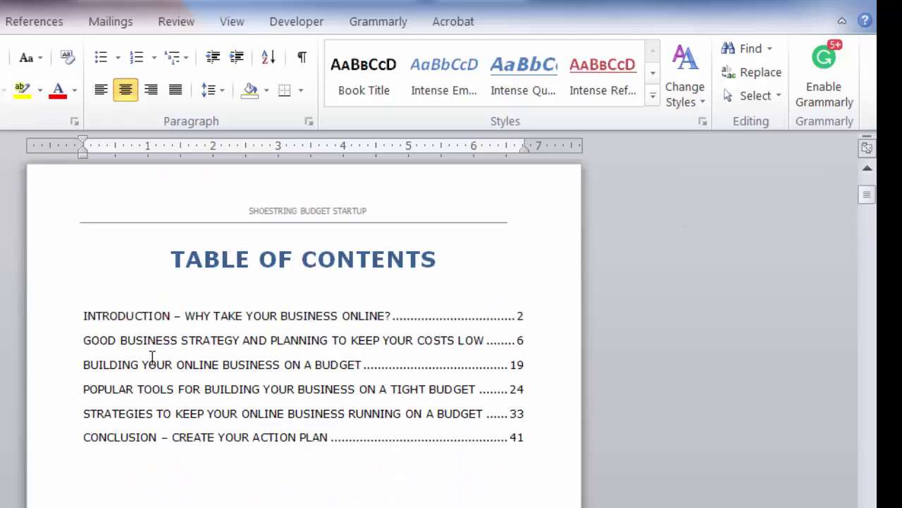
left_click(150, 344)
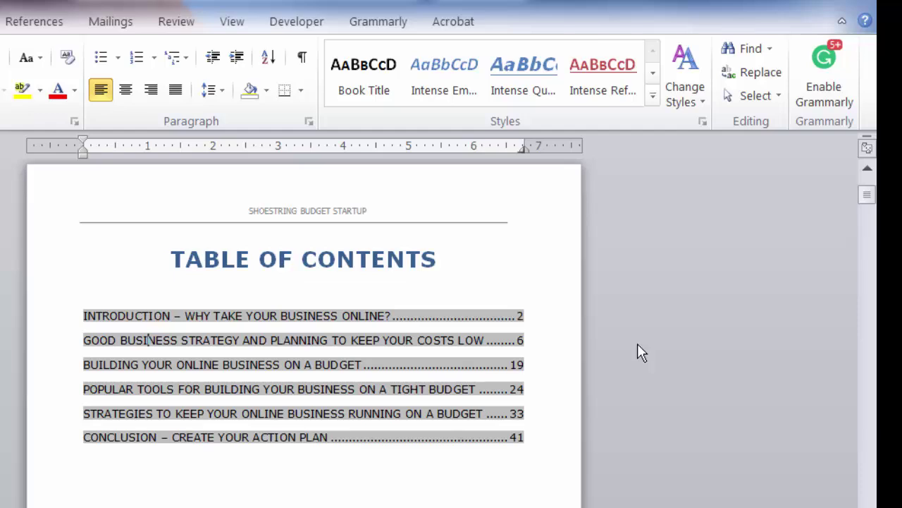
left_click_drag(862, 198, 869, 238)
left_click_drag(82, 351, 192, 507)
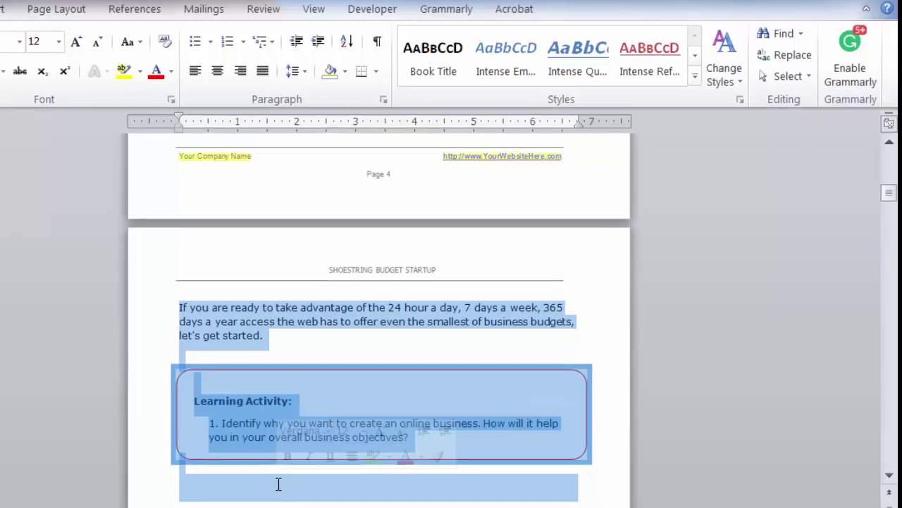
key("Delete")
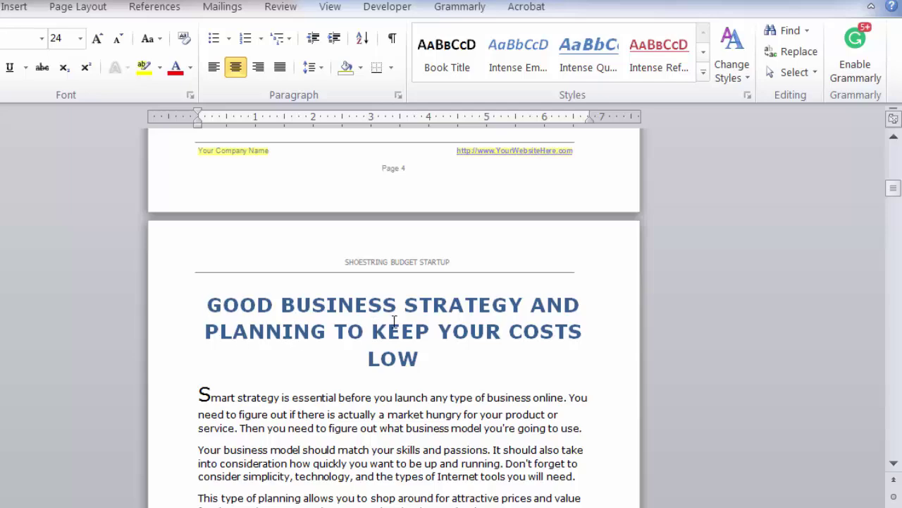
Update only the page numbers in the table of contents, and undo that update.
left_click_drag(892, 188, 896, 162)
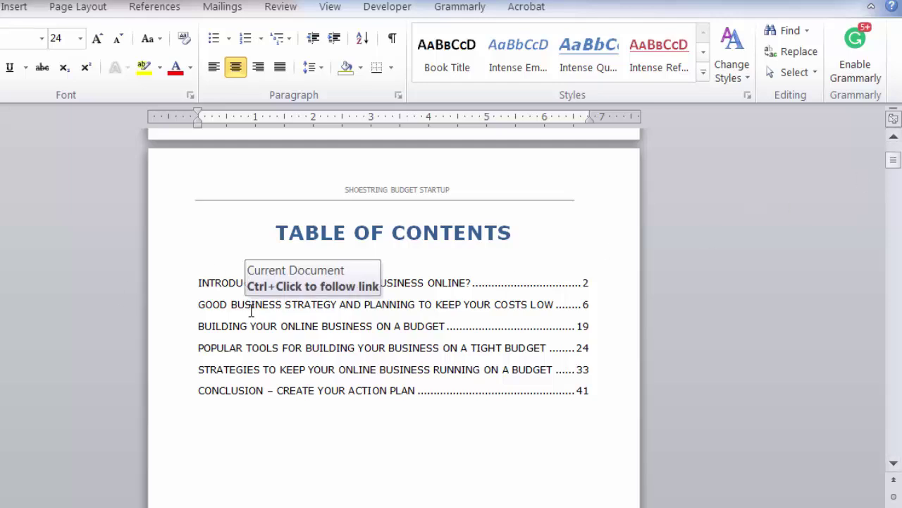
left_click(251, 311)
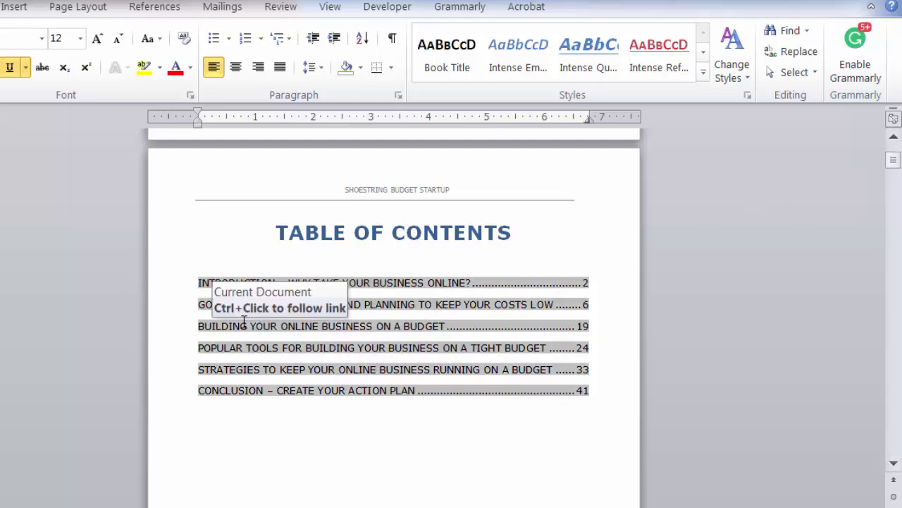
right_click(243, 322)
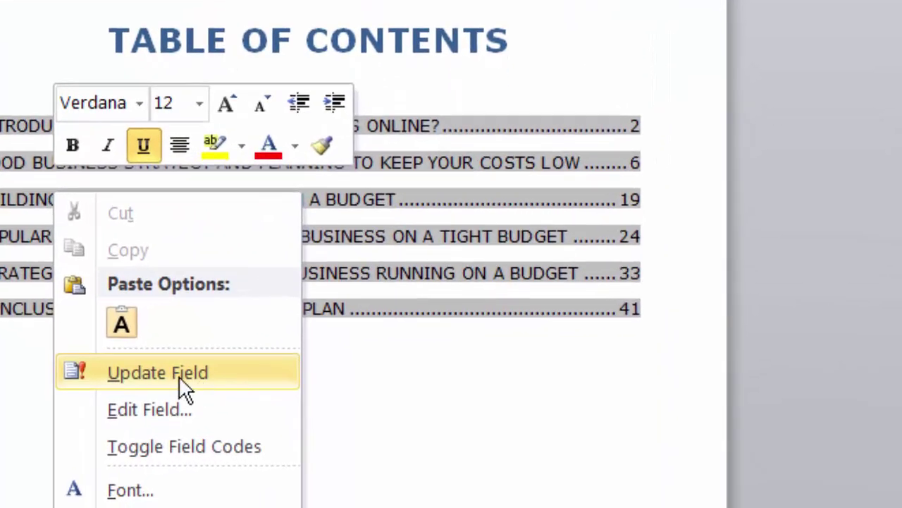
left_click(178, 375)
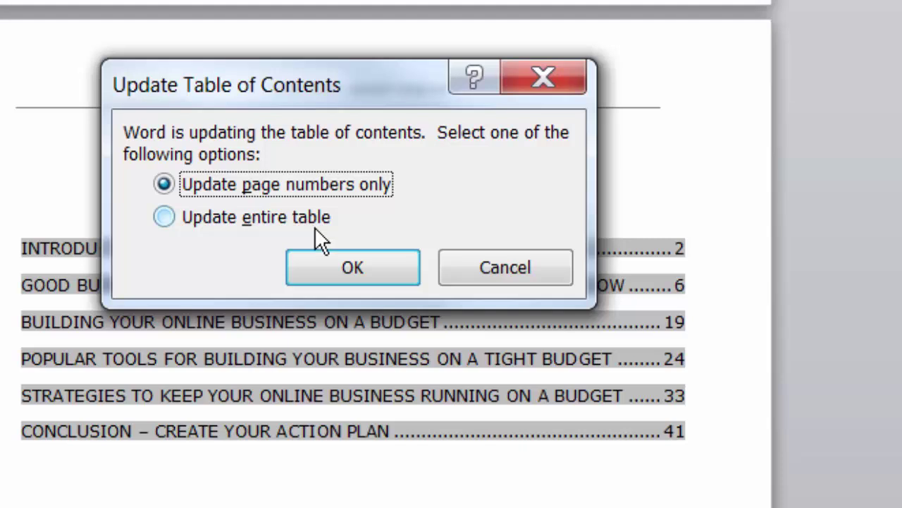
left_click(351, 267)
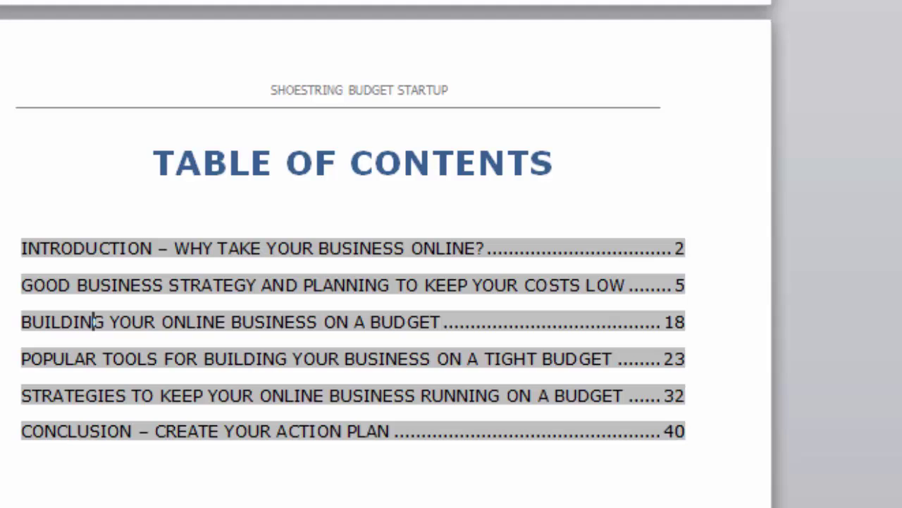
key("F9")
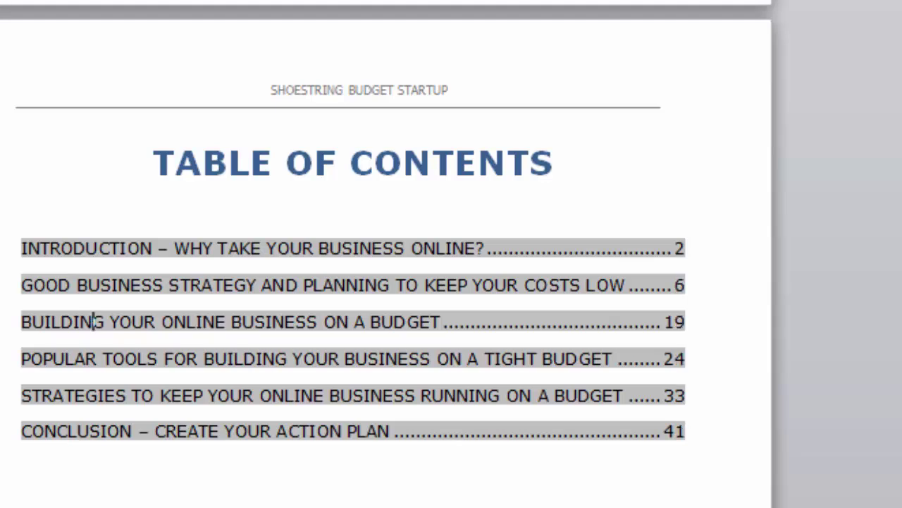
Retitle the "Good Business Strategy and Planning" chapter heading as "KEEP YOUR COSTS LOW WITH GOOD BUSINESS PLANNING".
left_click(681, 284, "ctrl")
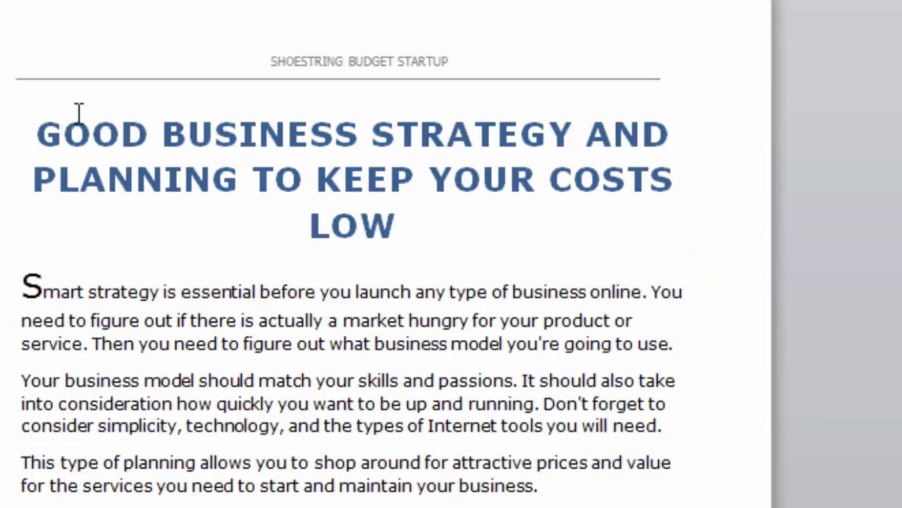
left_click_drag(69, 141, 312, 183)
key("Delete")
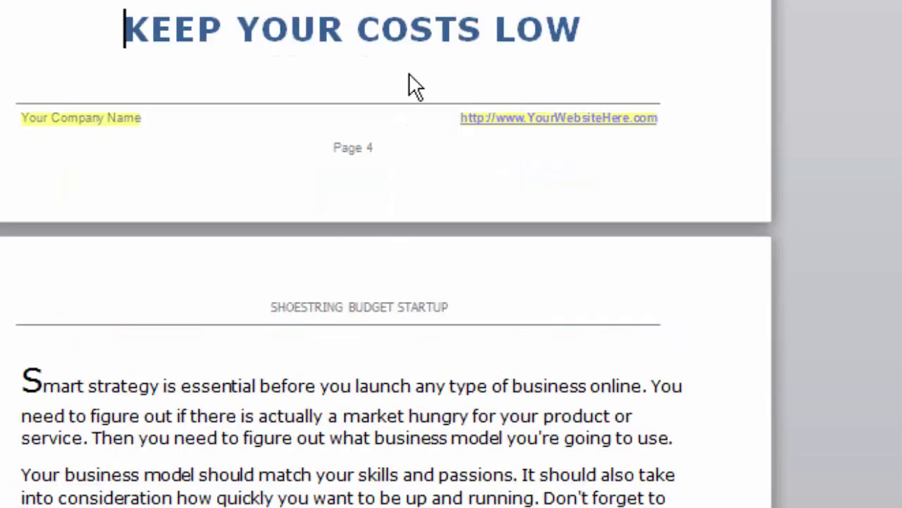
left_click(609, 39)
type("W")
key("BackSpace")
key("BackSpace")
type("WITH GOO")
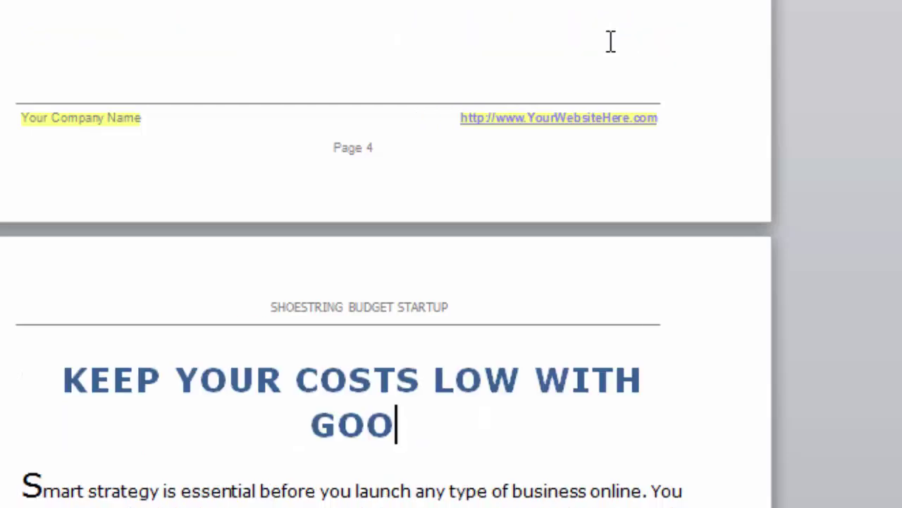
type("D BUSINESS PLANNING")
left_click(523, 490)
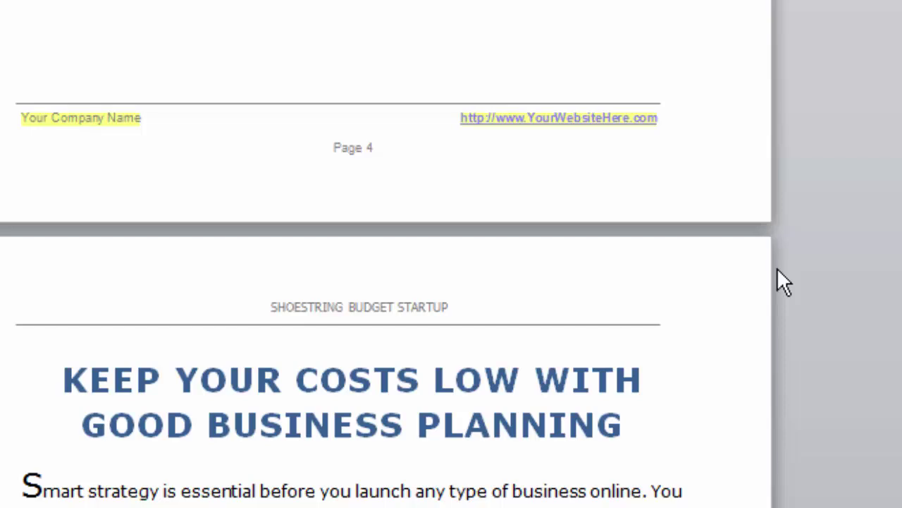
Insert a new page before the Introduction chapter and enter the heading "ABOUT ME" on it.
scroll(777, 267, "up", 4)
scroll(777, 268, "up", 10)
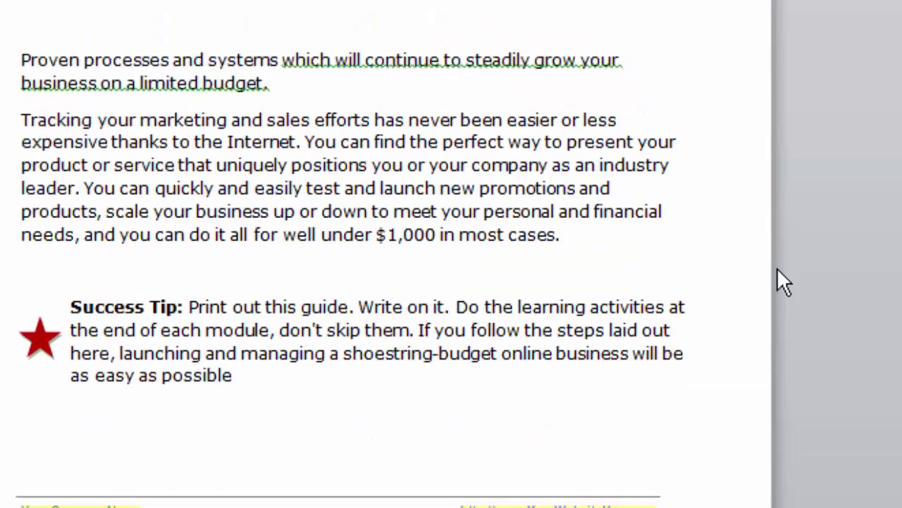
scroll(777, 268, "up", 10)
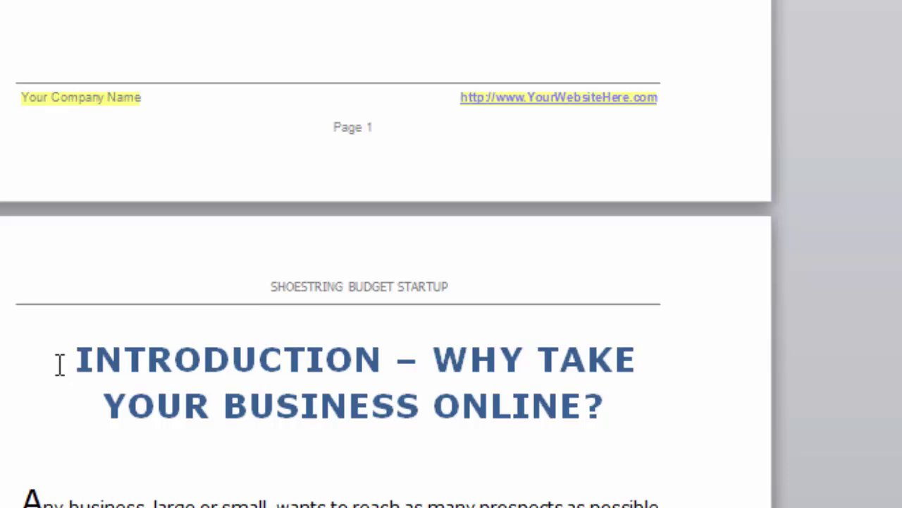
key("ctrl+Return")
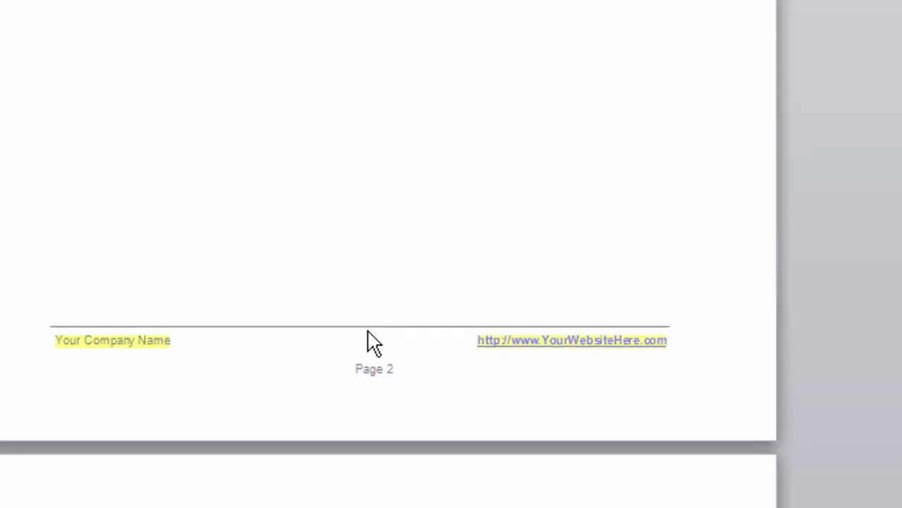
scroll(346, 211, "down", 5)
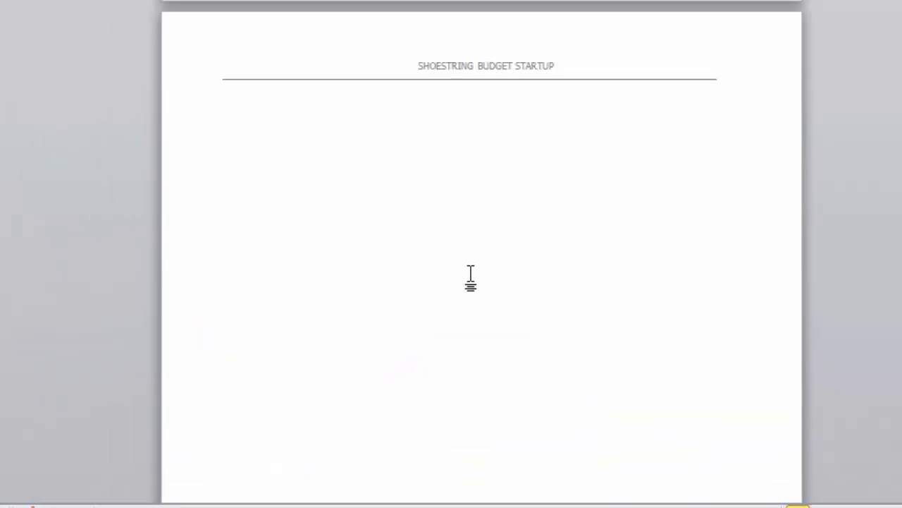
scroll(471, 279, "up", 2)
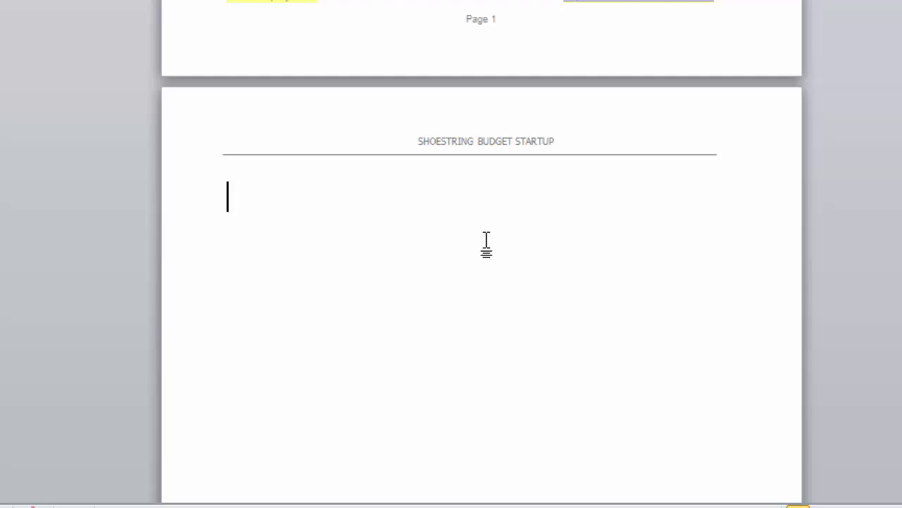
type("ABOUT ME")
key("Return")
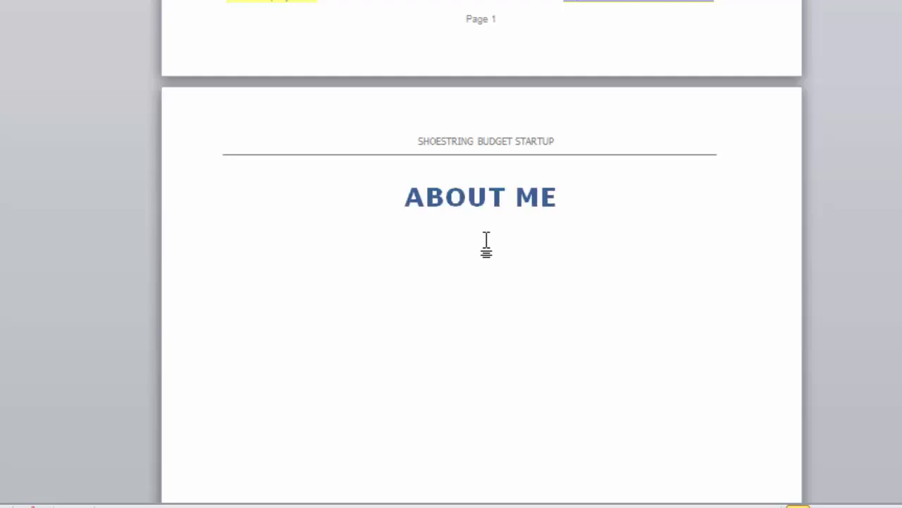
Enter the placeholder text "XXTEXT" on the line below the ABOUT ME heading.
type("XXTES")
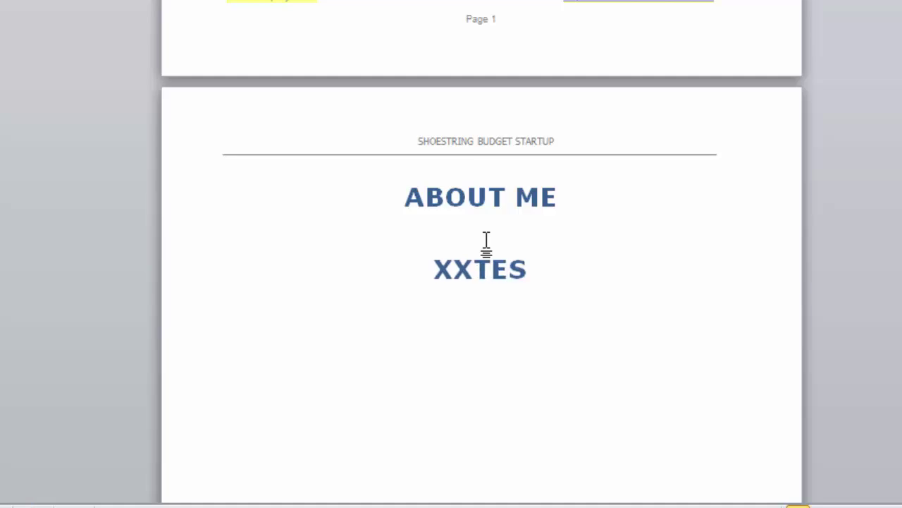
key("BackSpace")
key("BackSpace")
type("XT")
key("BackSpace")
key("BackSpace")
type("EXT")
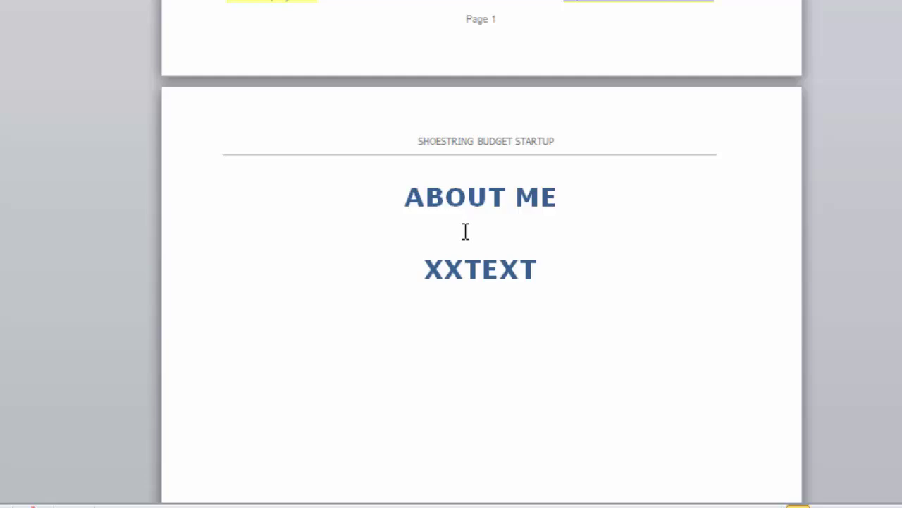
Check which style the ABOUT ME heading uses in the style gallery.
left_click(461, 201)
left_click_drag(406, 196, 558, 197)
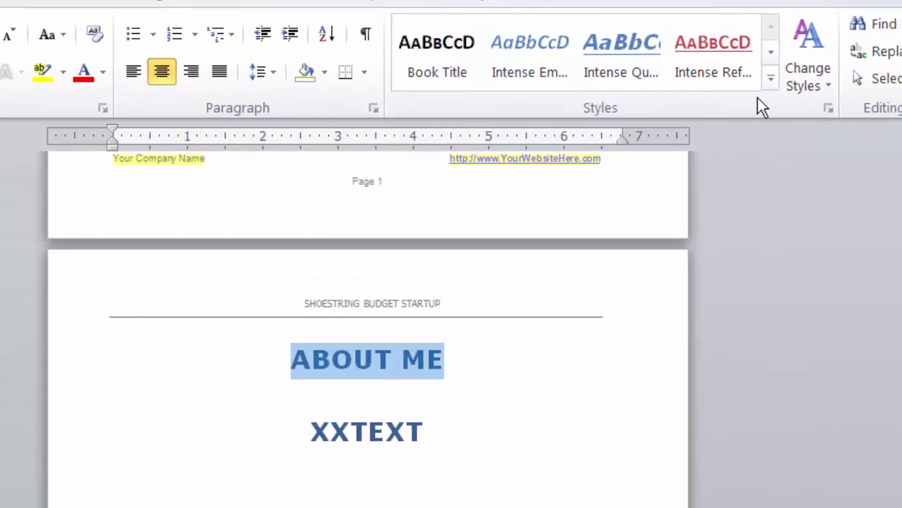
left_click(769, 79)
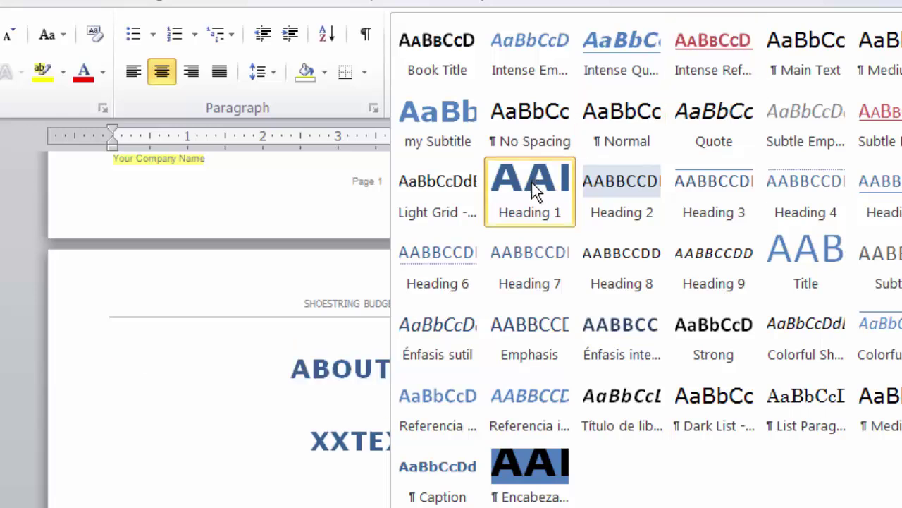
left_click(294, 415)
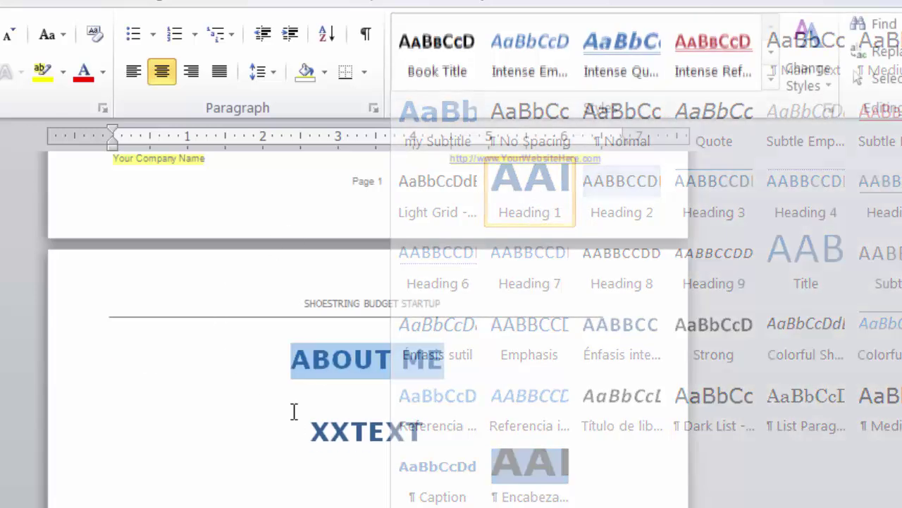
Apply the Main Text style to the XXTEXT placeholder below the ABOUT ME heading.
left_click_drag(308, 429, 427, 432)
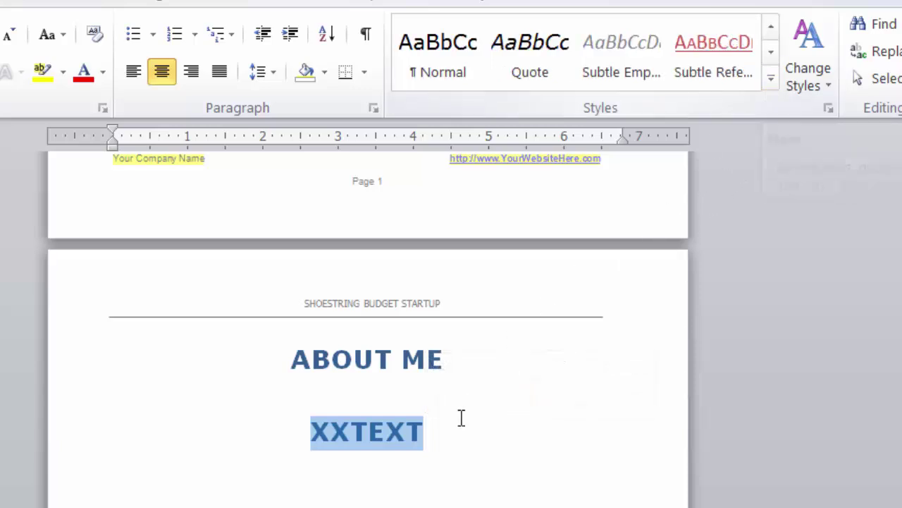
left_click(770, 83)
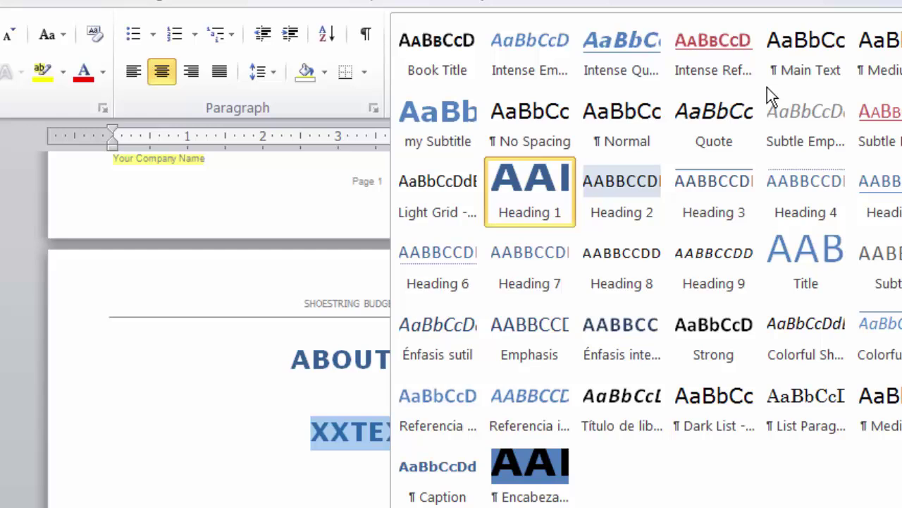
left_click(783, 55)
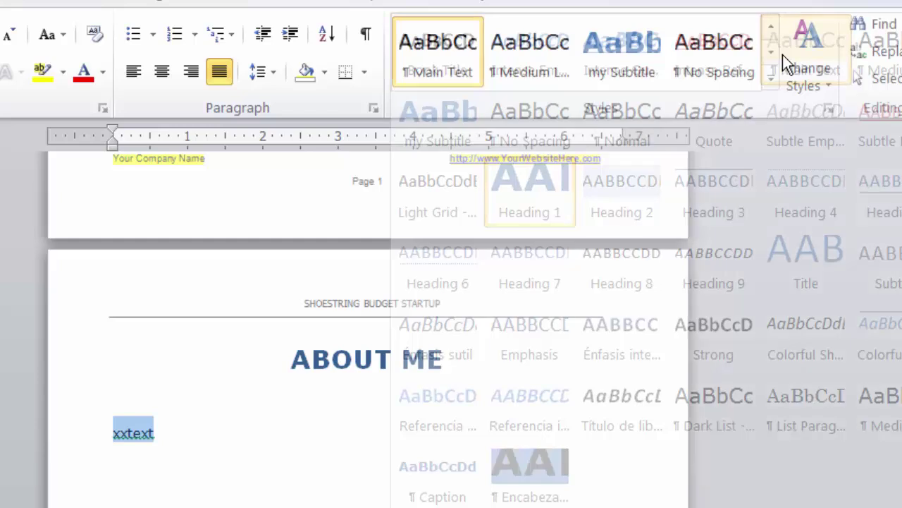
left_click(149, 435)
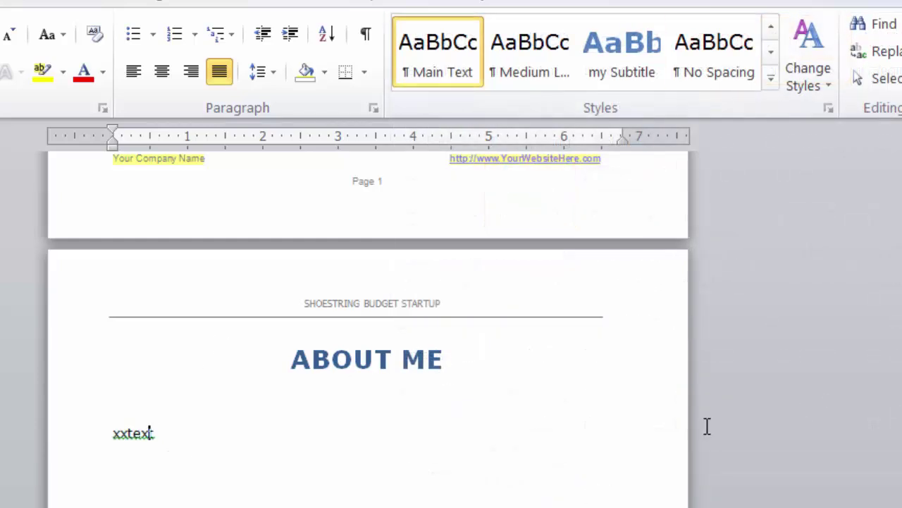
Update the entire table of contents so it includes the edited headings and the added chapter.
scroll(711, 464, "up", 10)
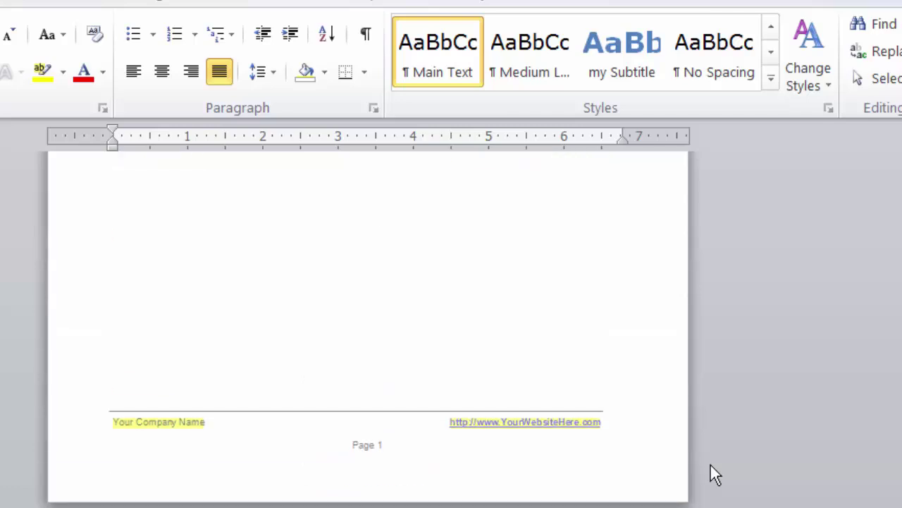
scroll(711, 464, "up", 6)
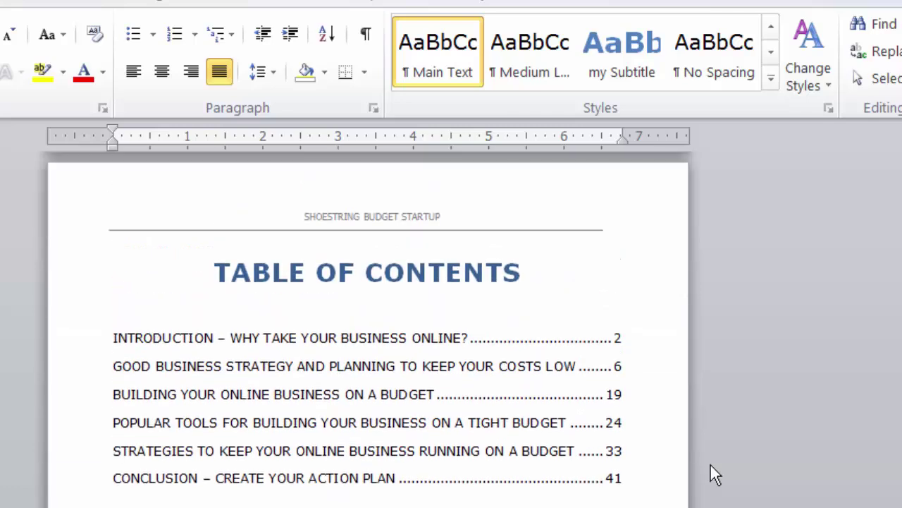
left_click(268, 395)
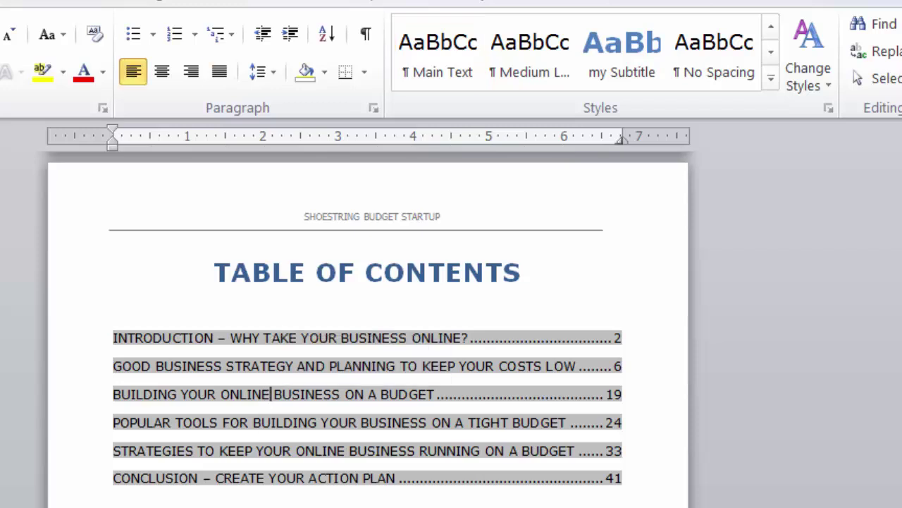
right_click(246, 384)
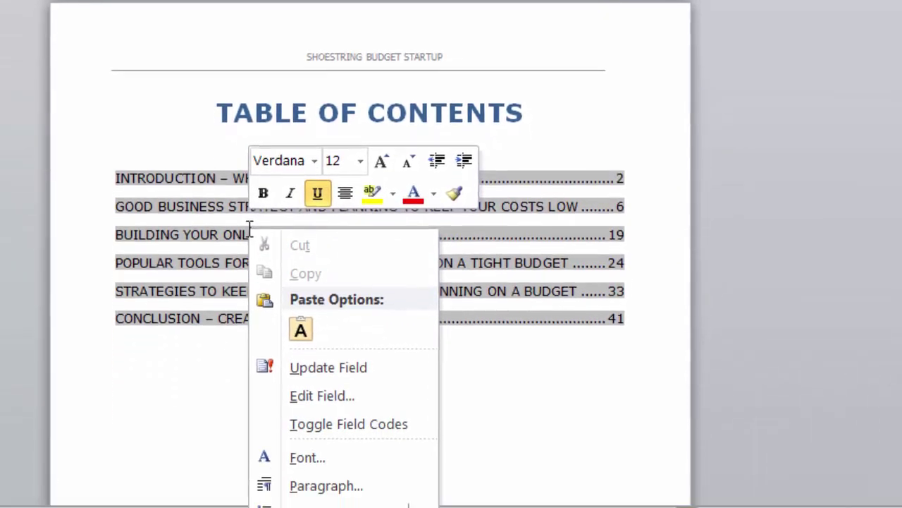
left_click(362, 351)
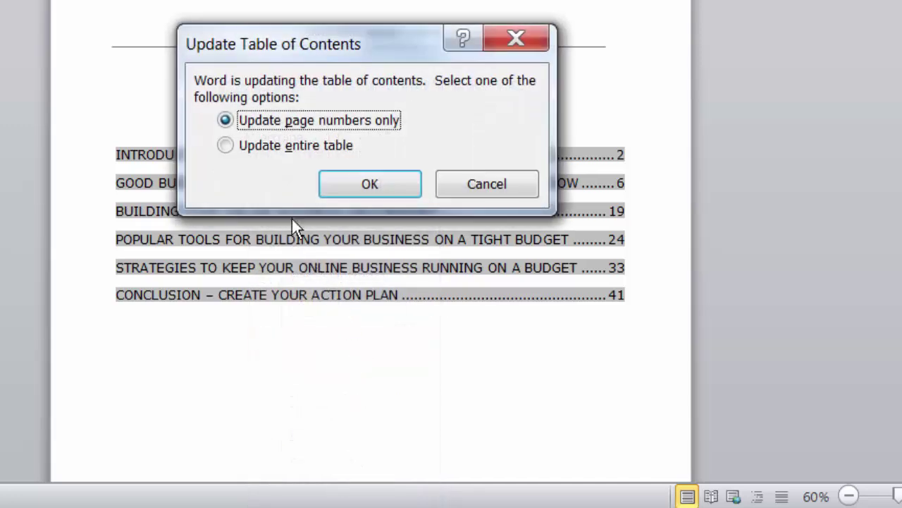
left_click(225, 146)
left_click(363, 184)
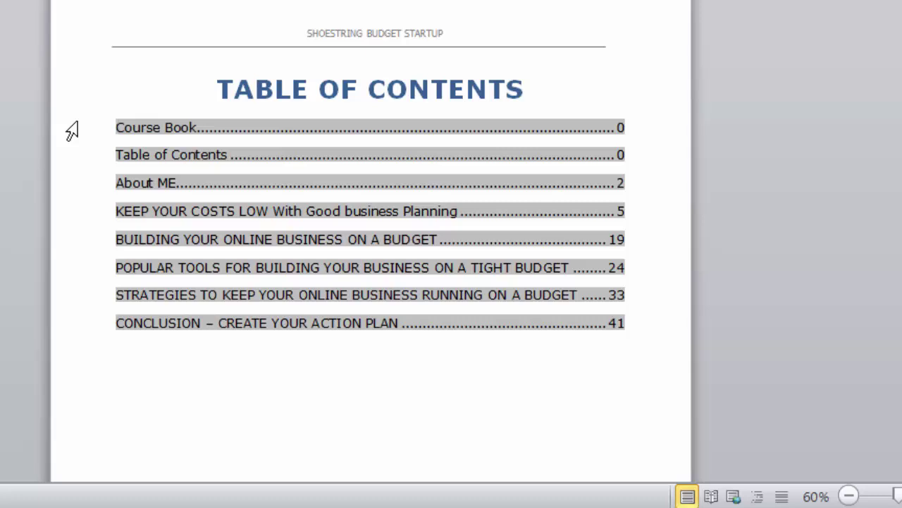
Delete the "Table of Contents" and "Course Book" entries from the table of contents, leaving no blank line above "About ME".
scroll(854, 282, "up", 5)
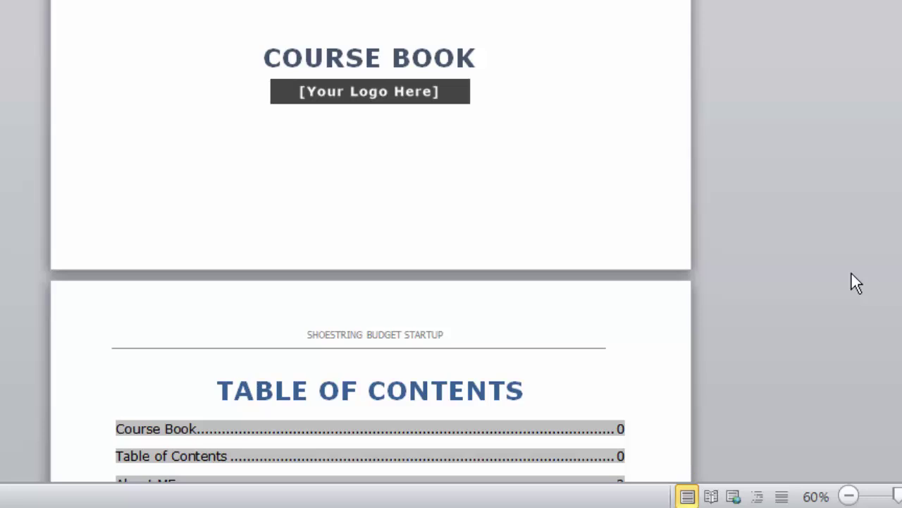
scroll(851, 272, "up", 4)
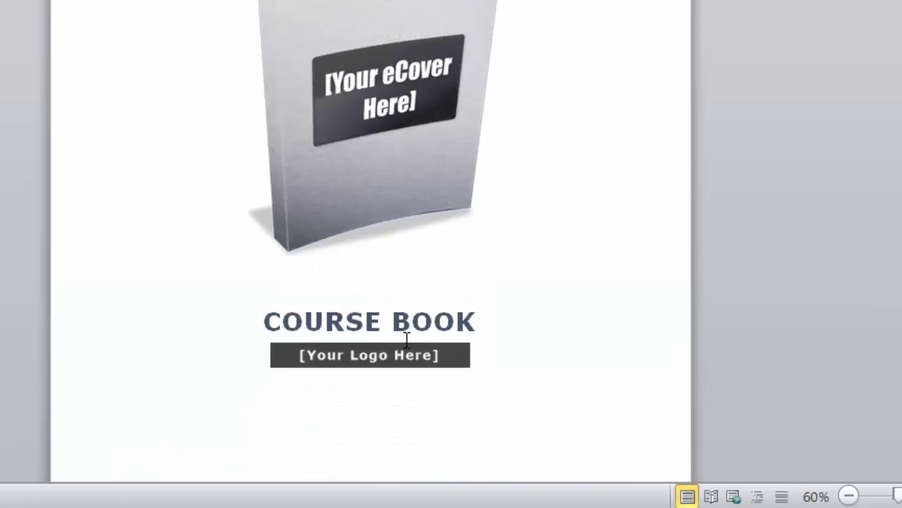
scroll(599, 334, "down", 3)
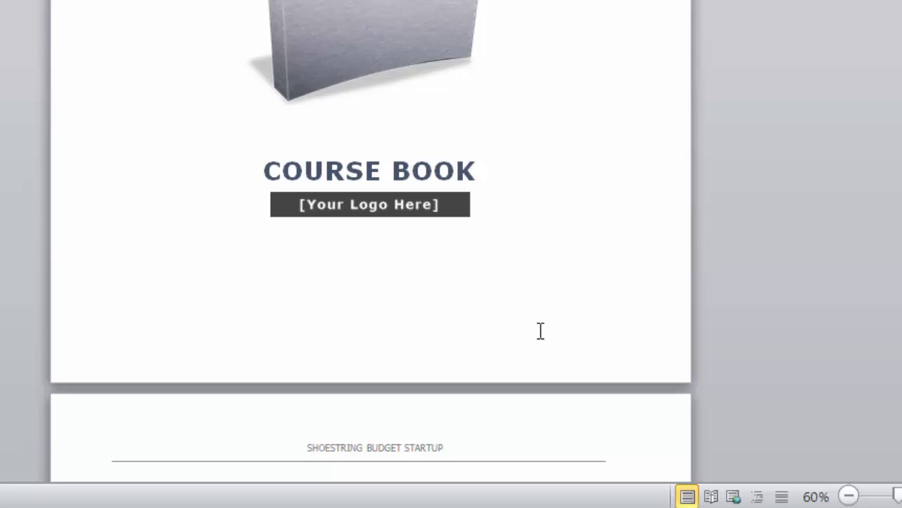
scroll(540, 330, "down", 2)
scroll(539, 331, "down", 4)
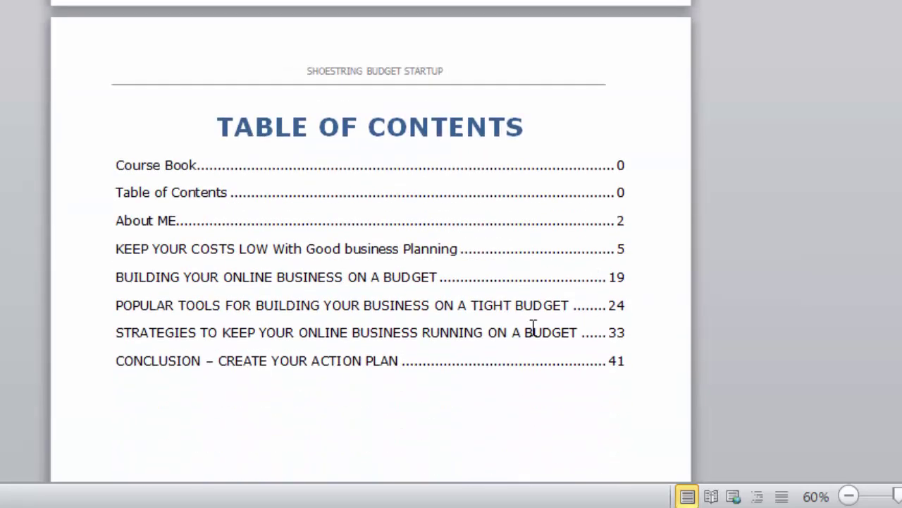
left_click(626, 192)
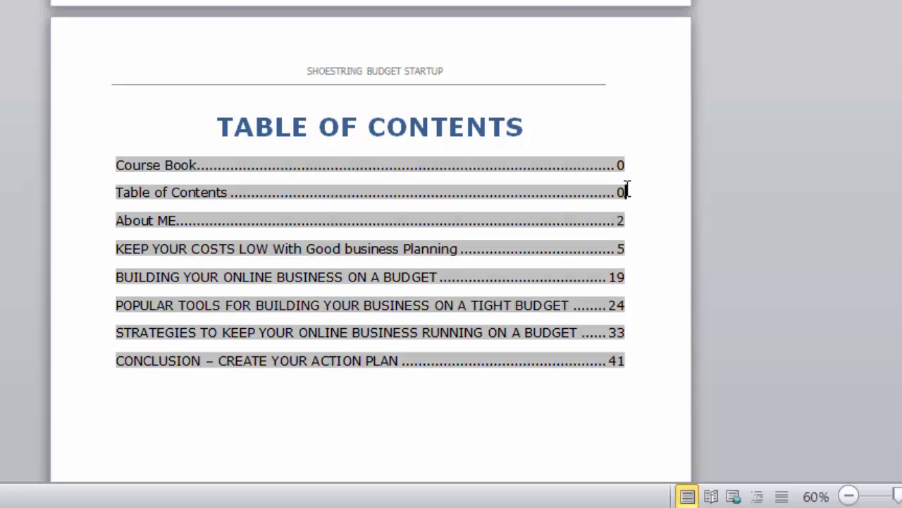
left_click_drag(623, 192, 472, 187)
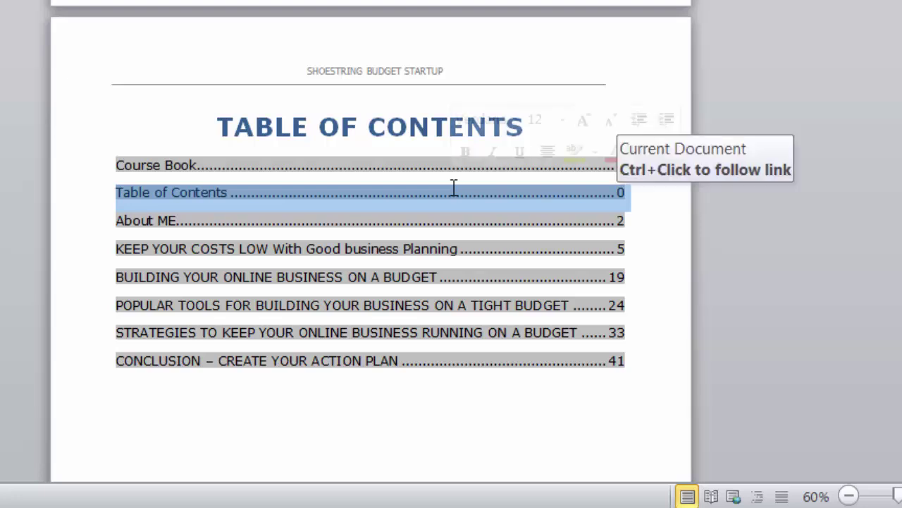
key("Delete")
left_click(623, 165)
key("shift+Home")
key("Delete")
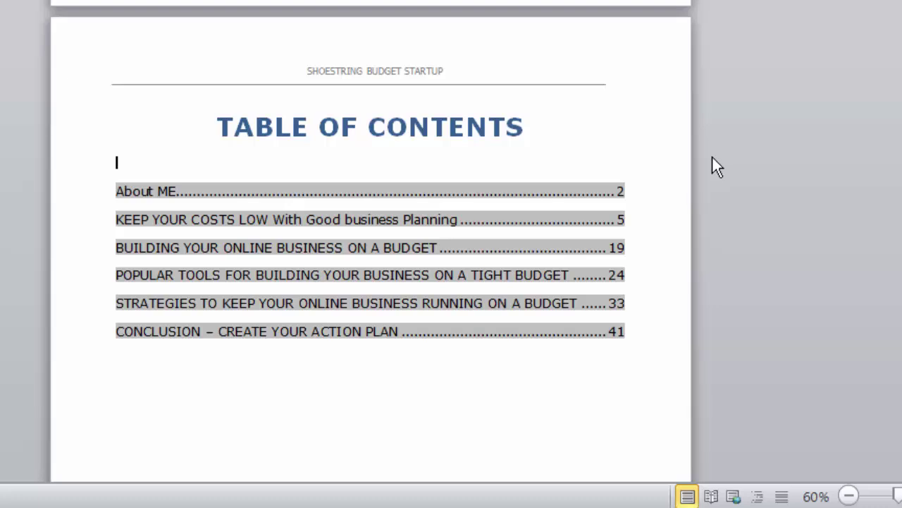
key("Delete")
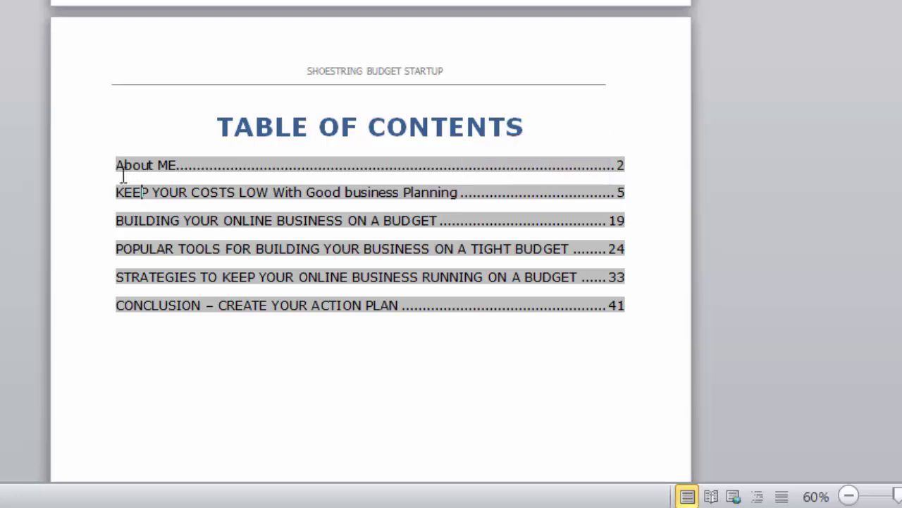
Change the case of all table of contents entries to UPPERCASE.
left_click_drag(115, 164, 395, 304)
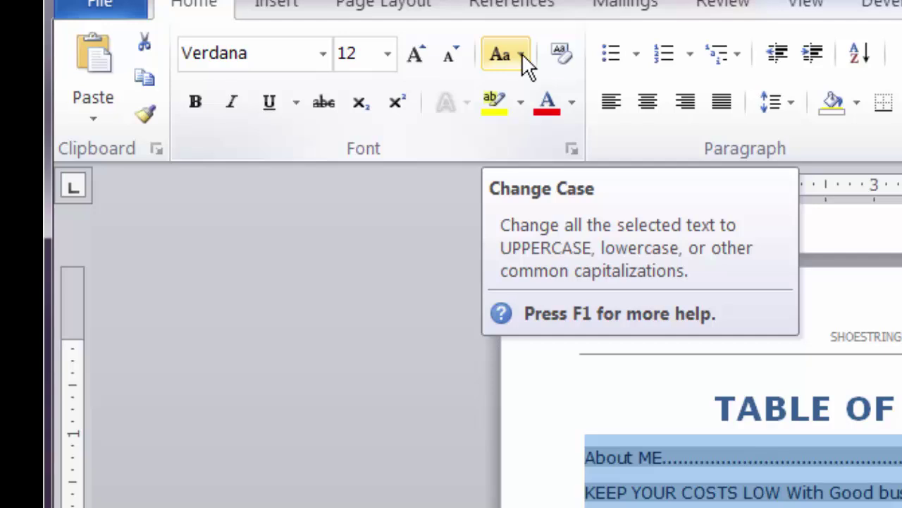
left_click(522, 55)
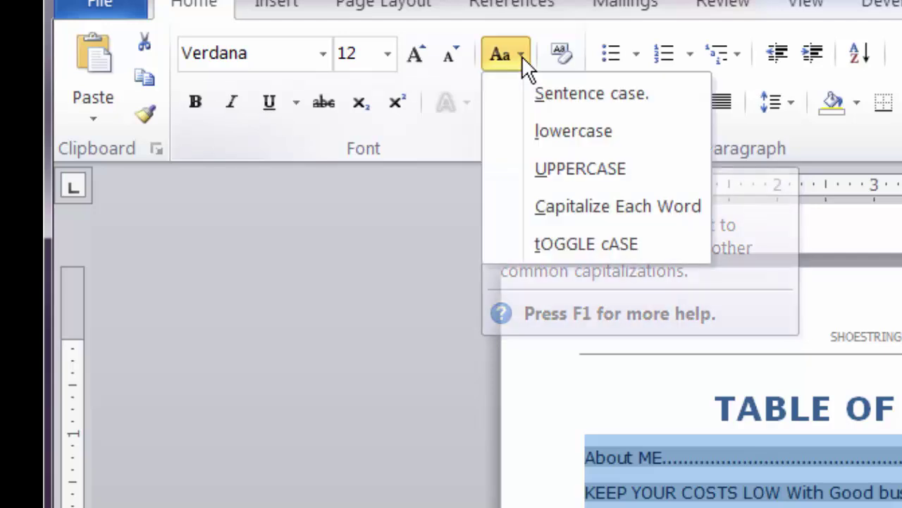
left_click(557, 169)
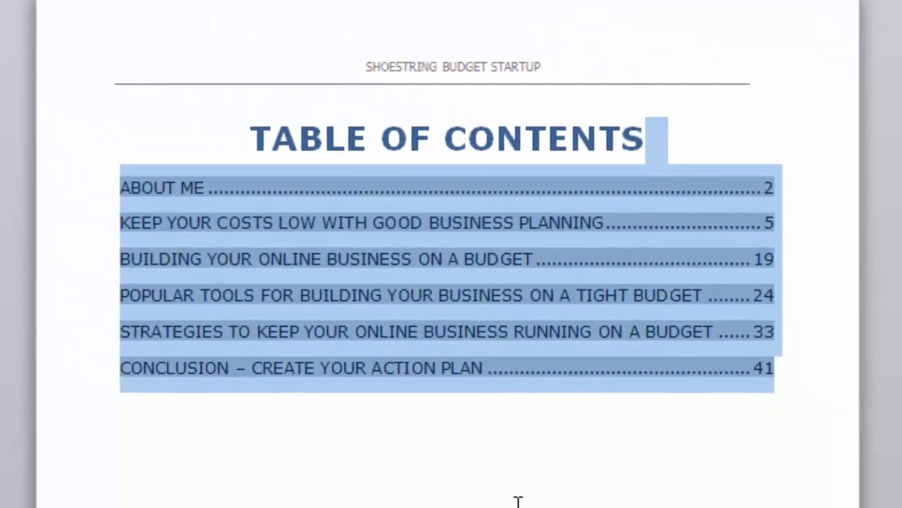
left_click(635, 507)
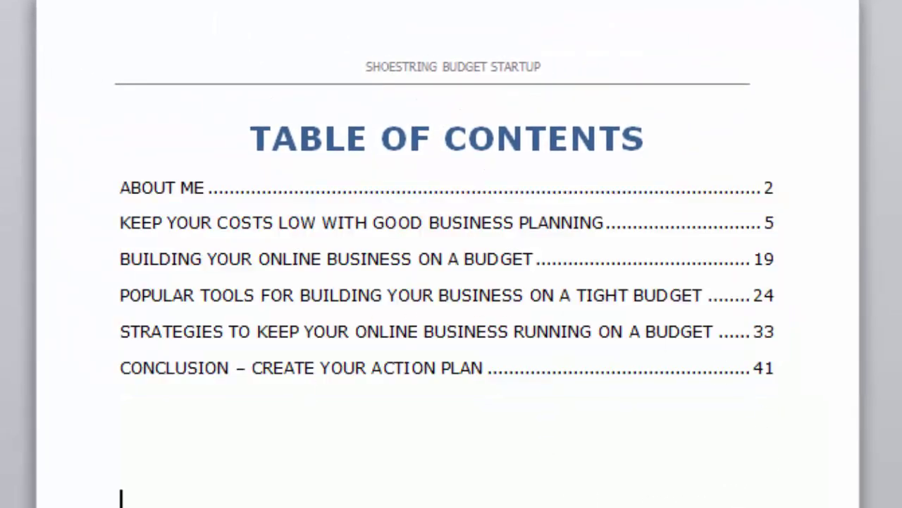
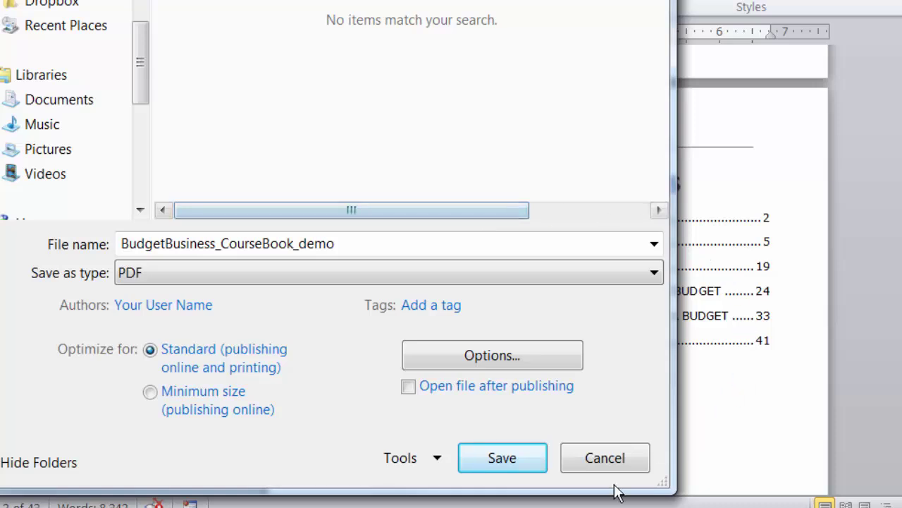
Save the document as the PDF BudgetBusiness_CourseBook_demo and check where its "Keep Your Costs Low With Good Business Planning" contents link leads.
left_click(494, 459)
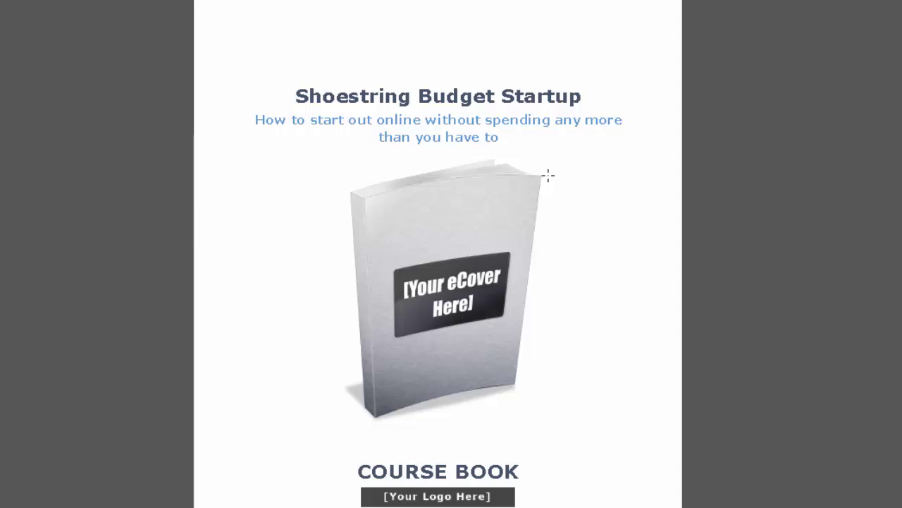
scroll(549, 175, "down", 1)
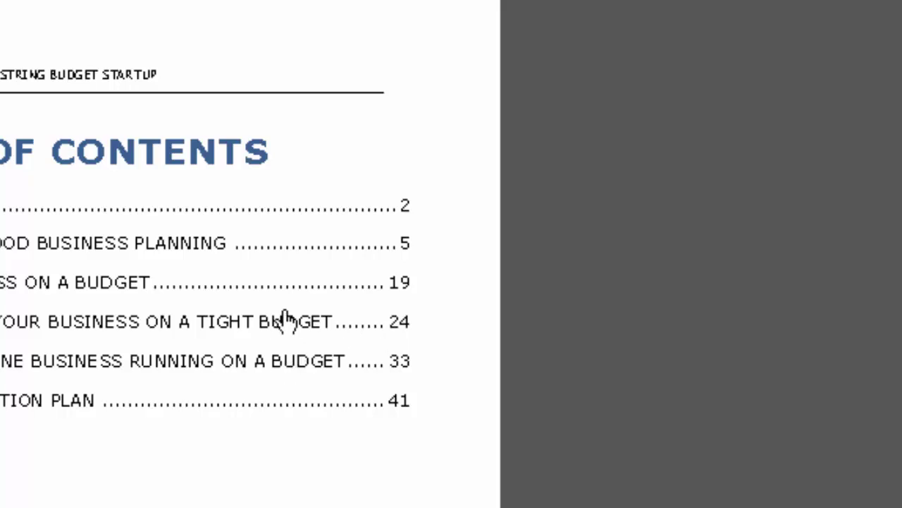
left_click(406, 247)
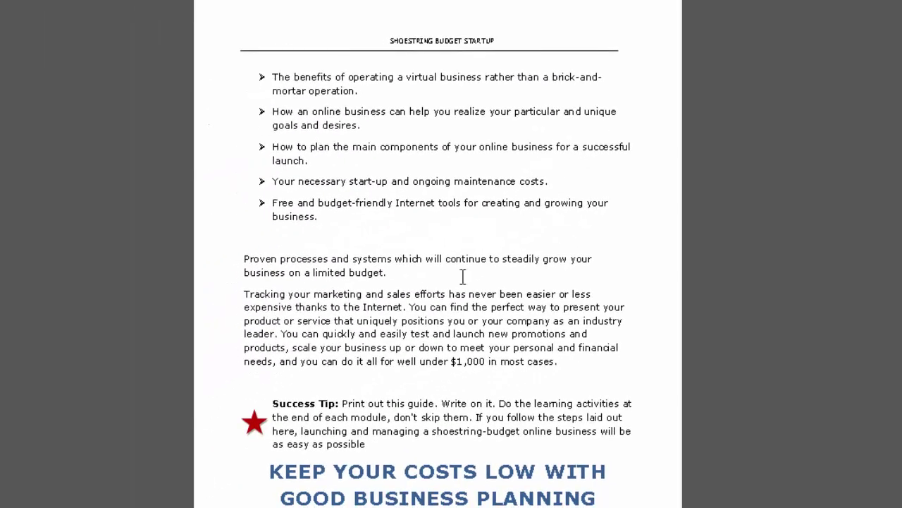
scroll(462, 275, "down", 1)
scroll(462, 275, "down", 3)
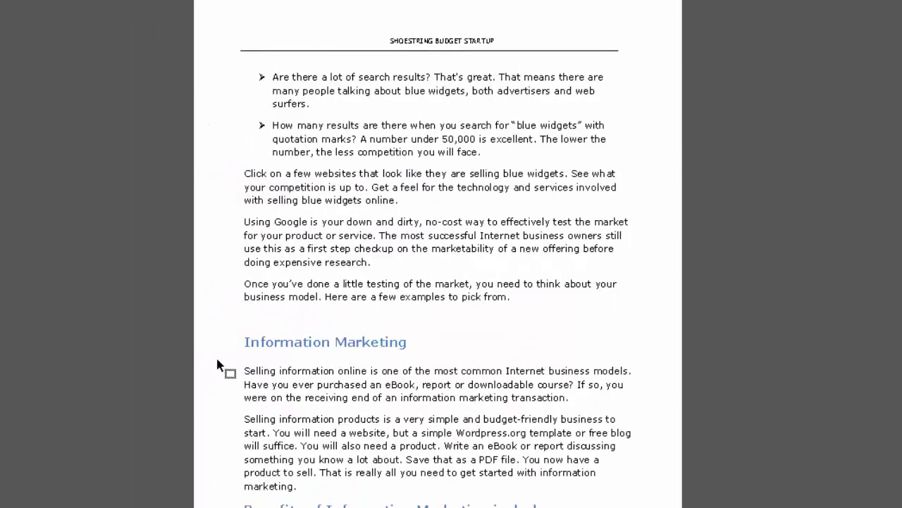
scroll(364, 286, "up", 1)
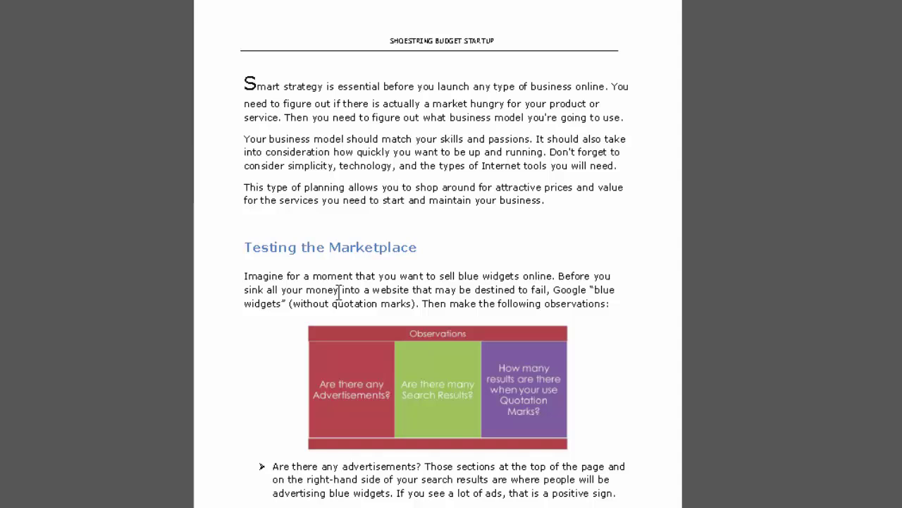
scroll(338, 291, "up", 1)
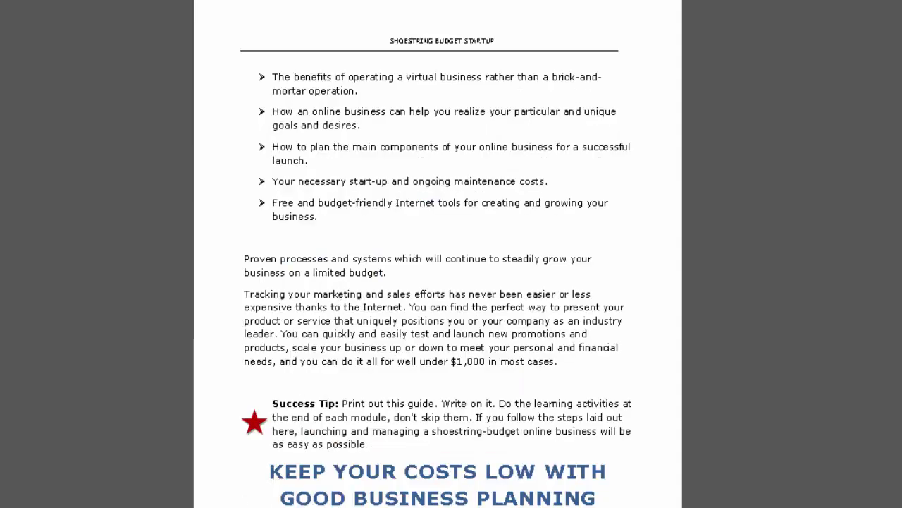
key("Escape")
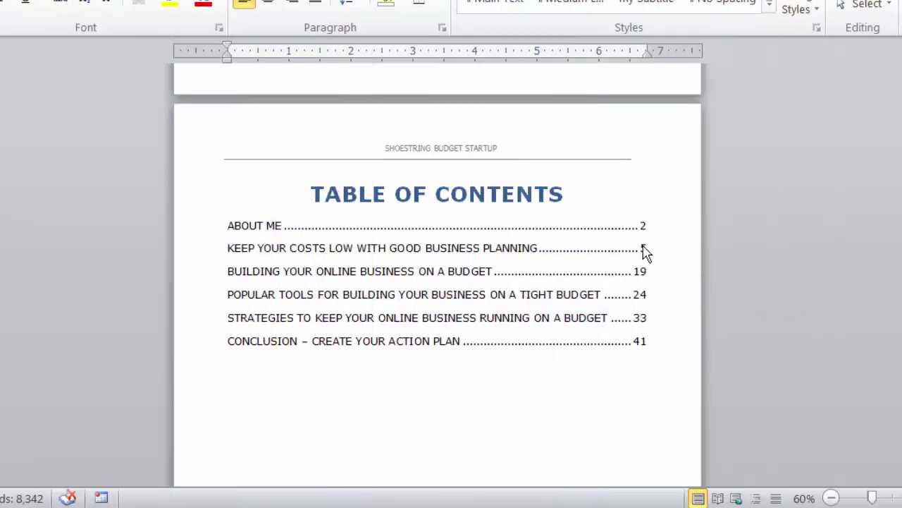
Go to the "Keep Your Costs Low With Good Business Planning" heading and insert a page break before it.
left_click(643, 246, "ctrl")
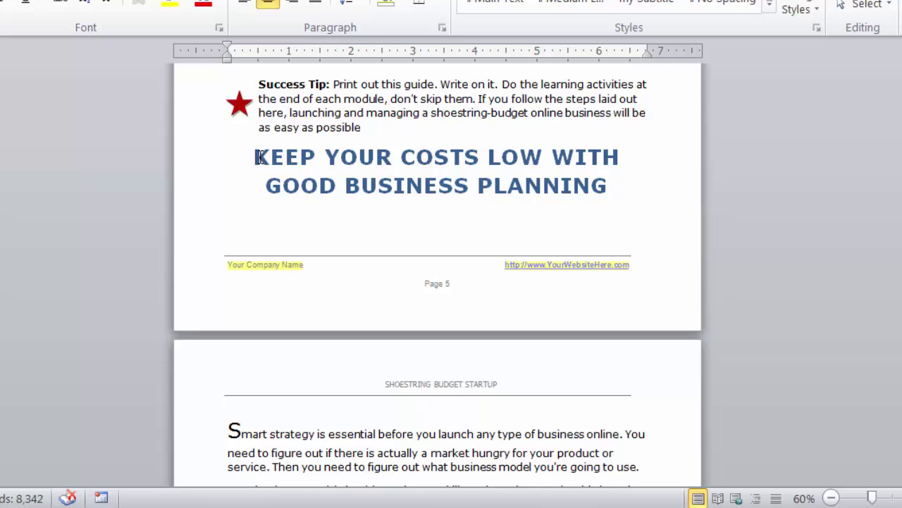
key("ctrl+Return")
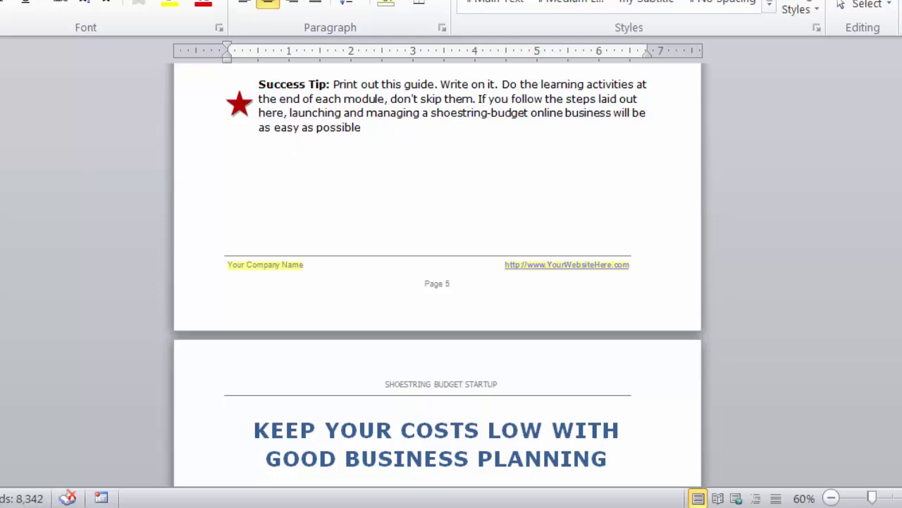
Update only the page numbers in the table of contents.
scroll(437, 282, "up", 20)
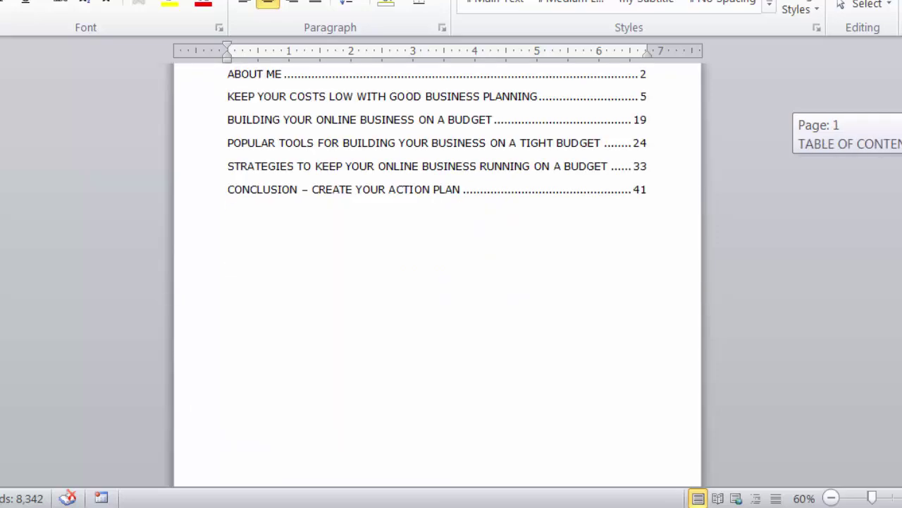
left_click(389, 121)
scroll(388, 120, "up", 1)
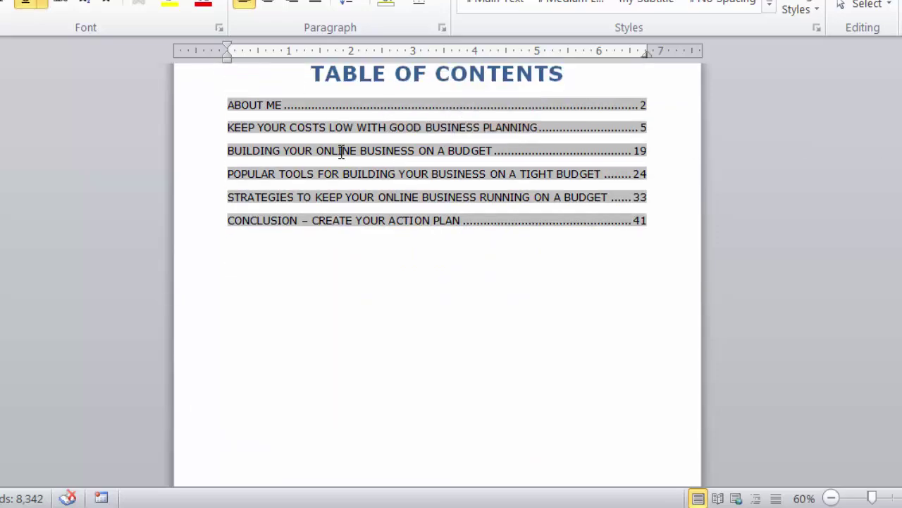
right_click(279, 156)
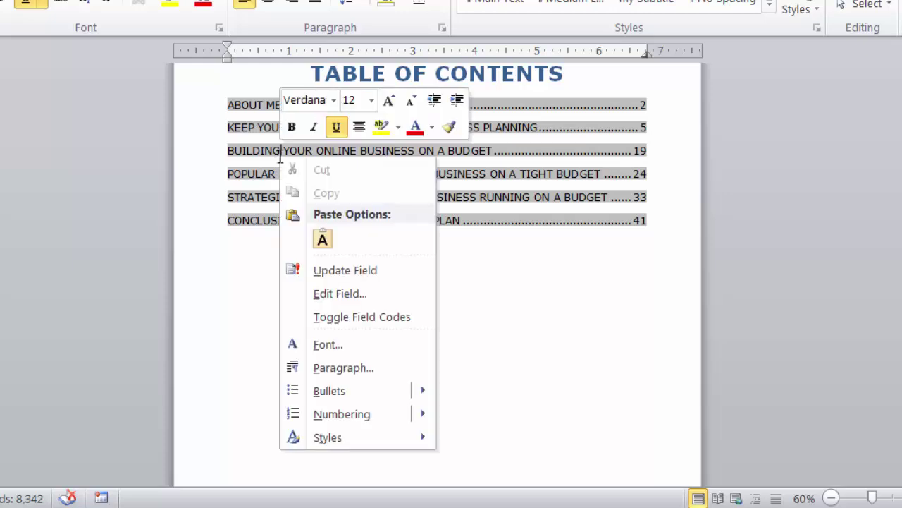
left_click(352, 275)
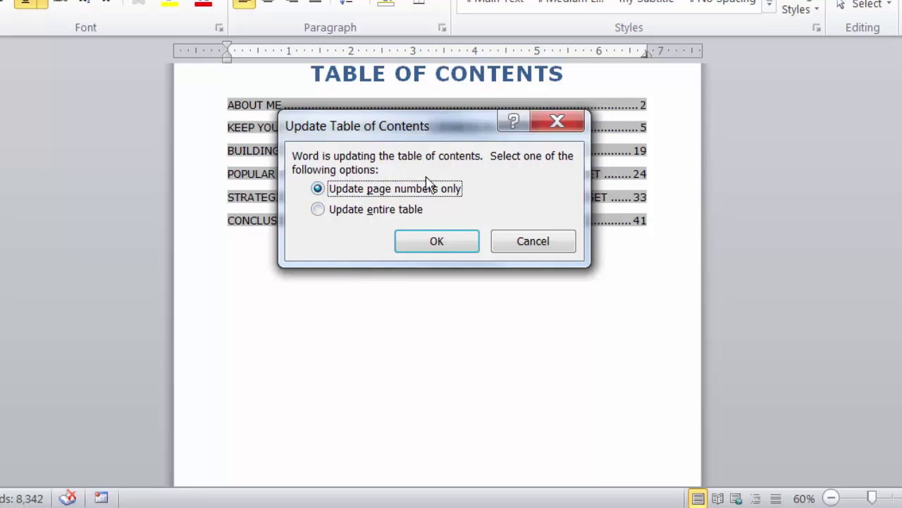
left_click(434, 243)
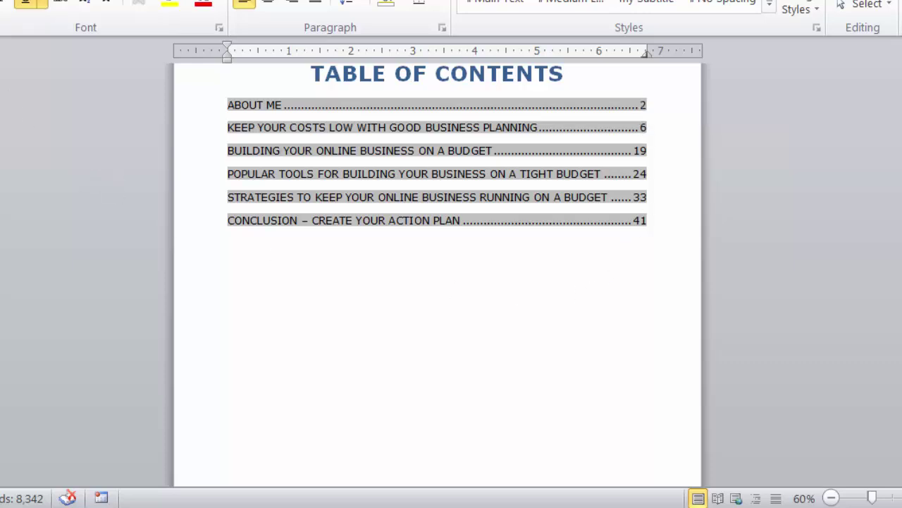
Save the document as a PDF again, replacing the existing BudgetBusiness_CourseBook_demo file, and view the PDF's table of contents page.
key("alt+f")
key("F12")
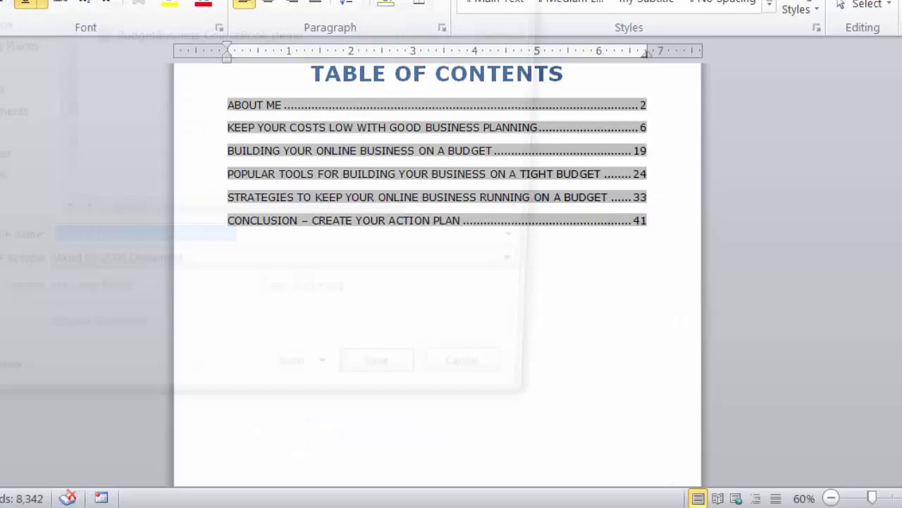
key("alt+t")
key("p")
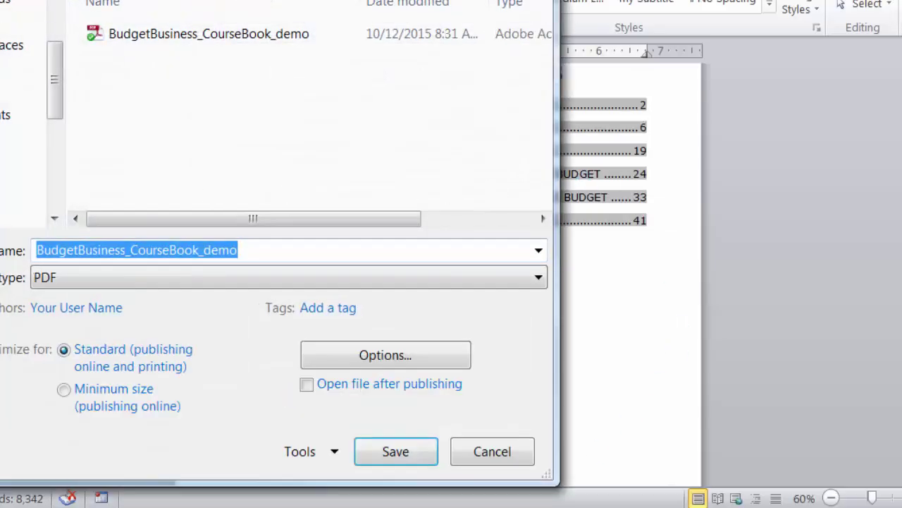
left_click(397, 457)
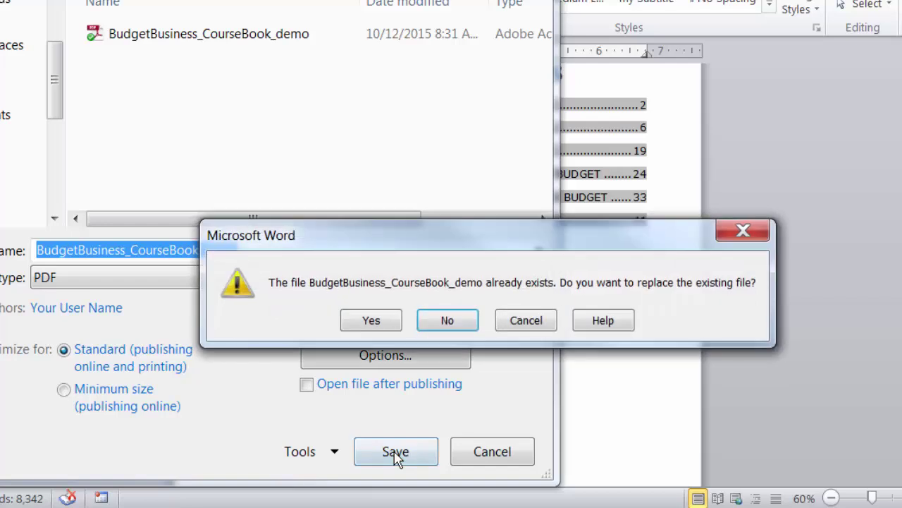
left_click(371, 324)
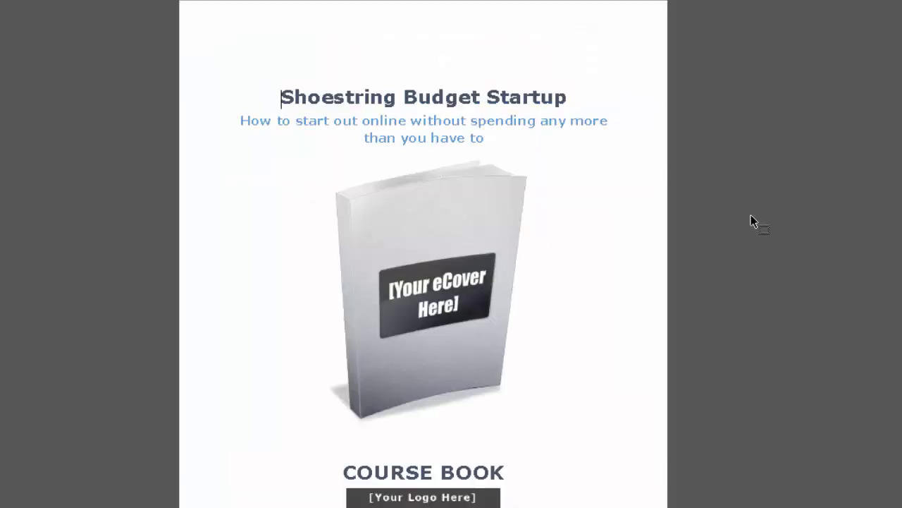
scroll(751, 221, "down", 1)
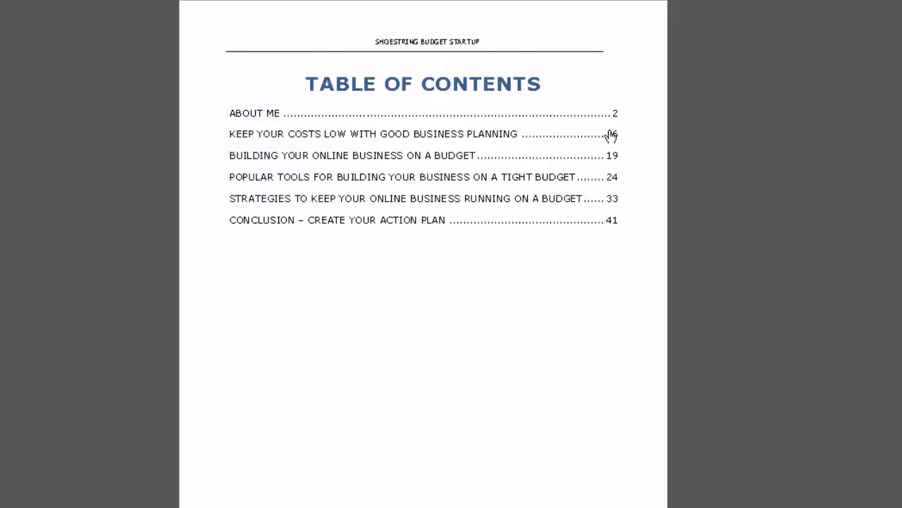